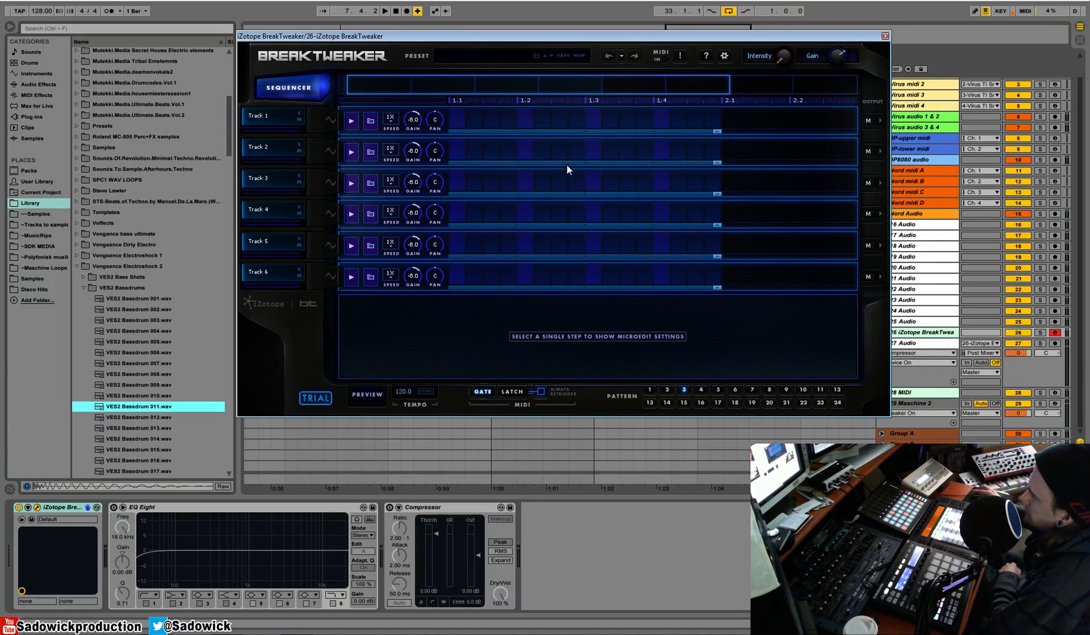
Set Track 1's first generator to Sample, load VES2 Bassdrum 011.wav into it, and sync the tempo to the host.
left_click_drag(566, 43, 539, 55)
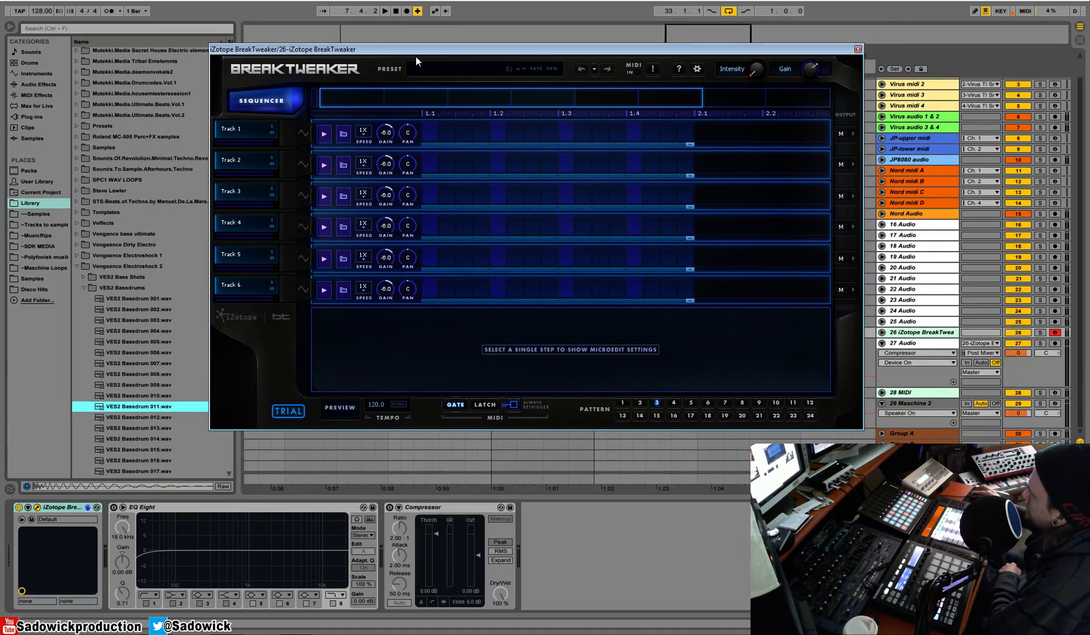
left_click_drag(408, 50, 415, 60)
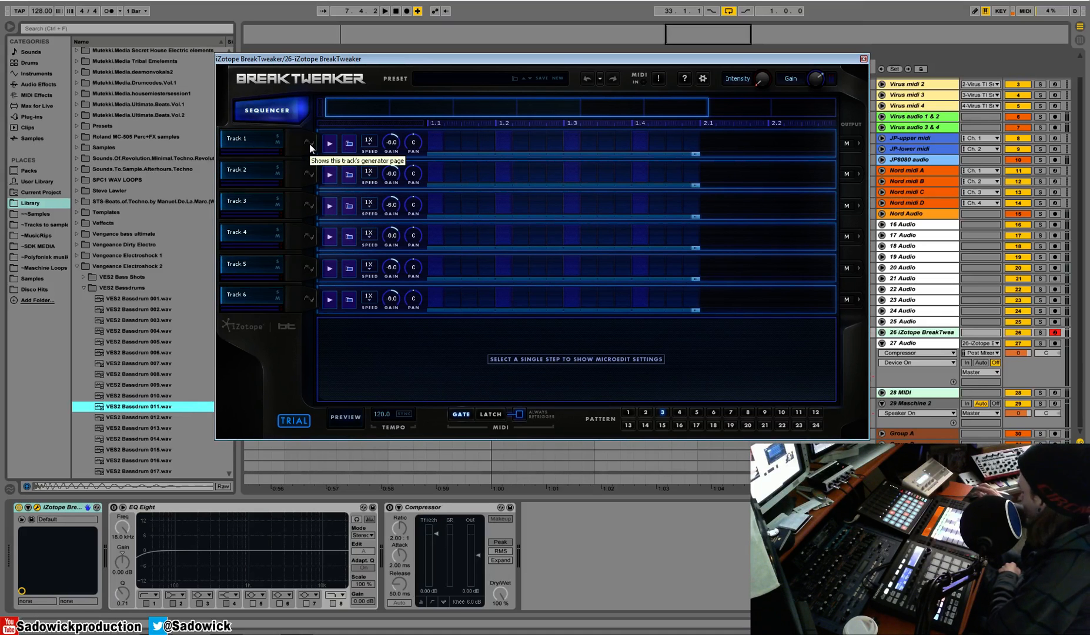
left_click_drag(134, 405, 262, 139)
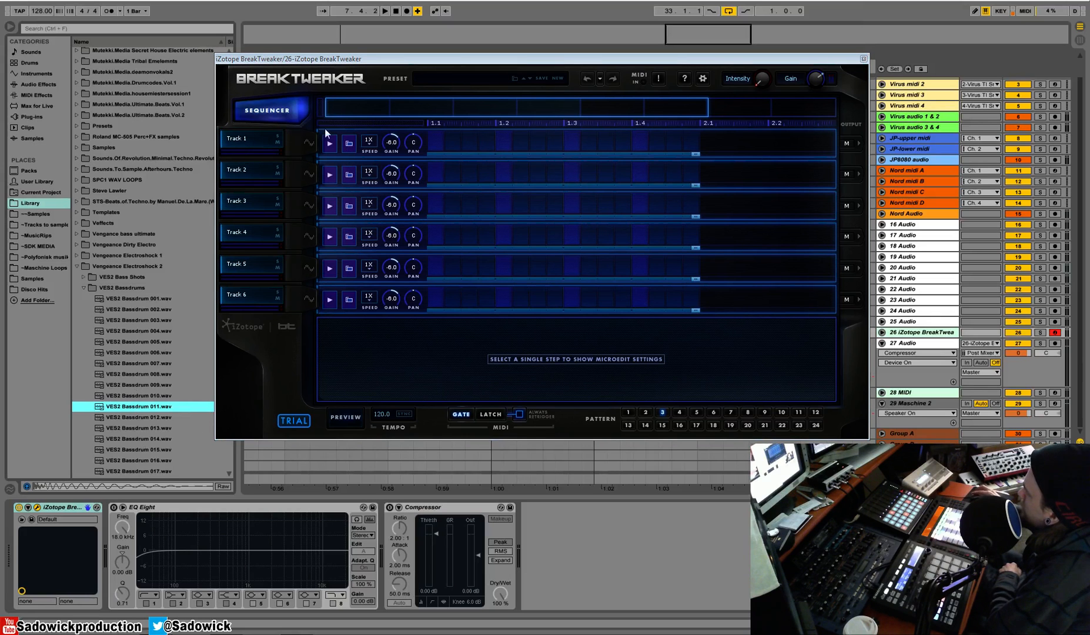
left_click(309, 143)
left_click(450, 136)
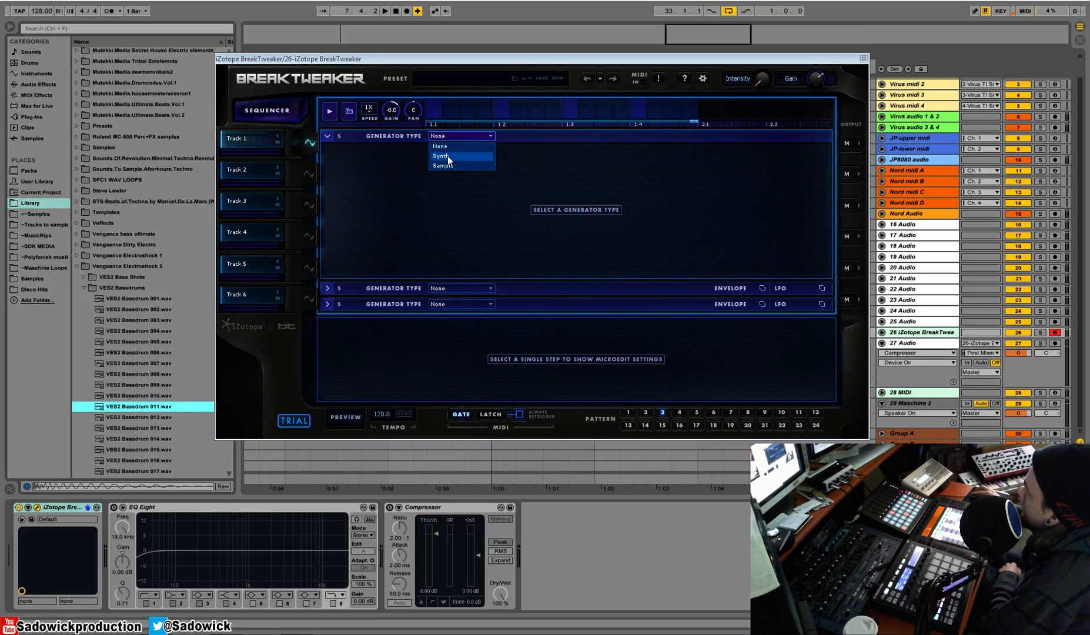
left_click(459, 166)
left_click_drag(134, 409, 377, 218)
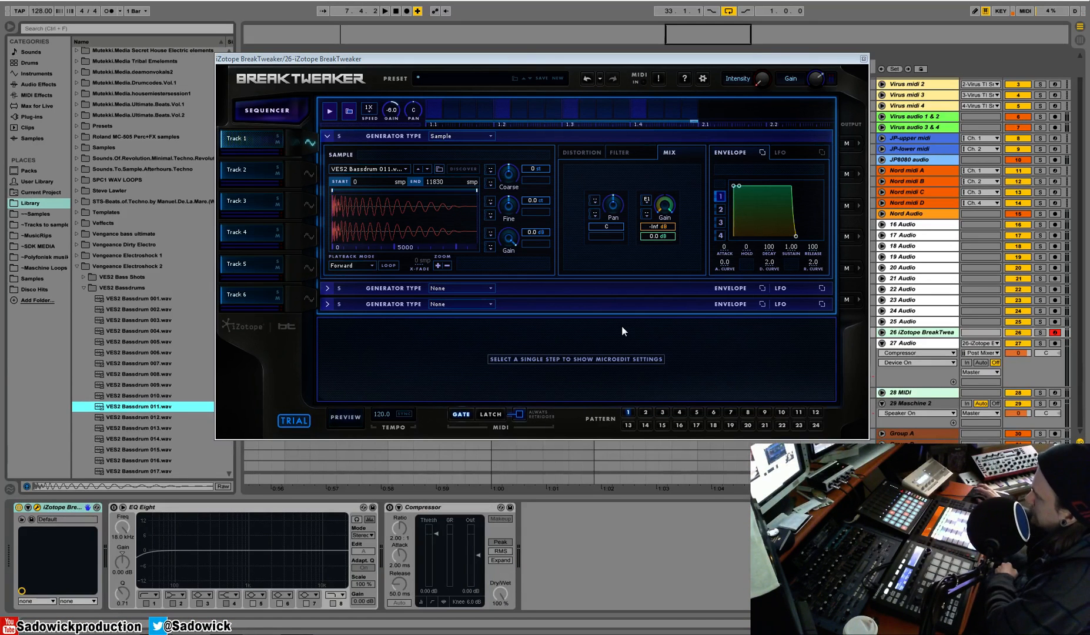
left_click(400, 414)
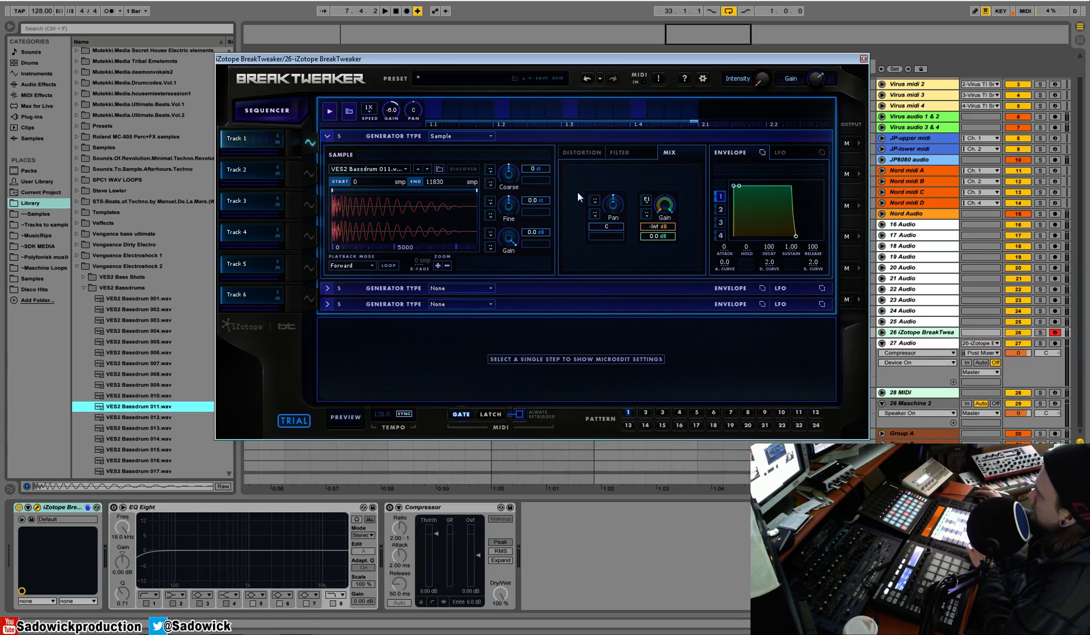
Set Track 1's second generator to Synth with a coarse pitch of C2, an envelope attack of 110 and a release of 157.
left_click(327, 289)
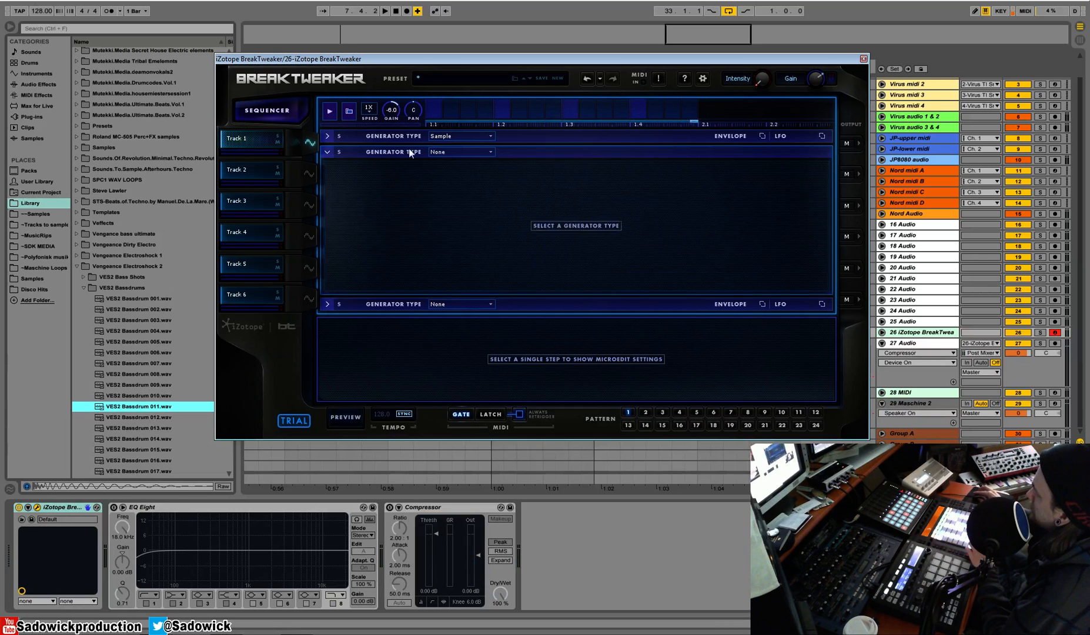
left_click(476, 154)
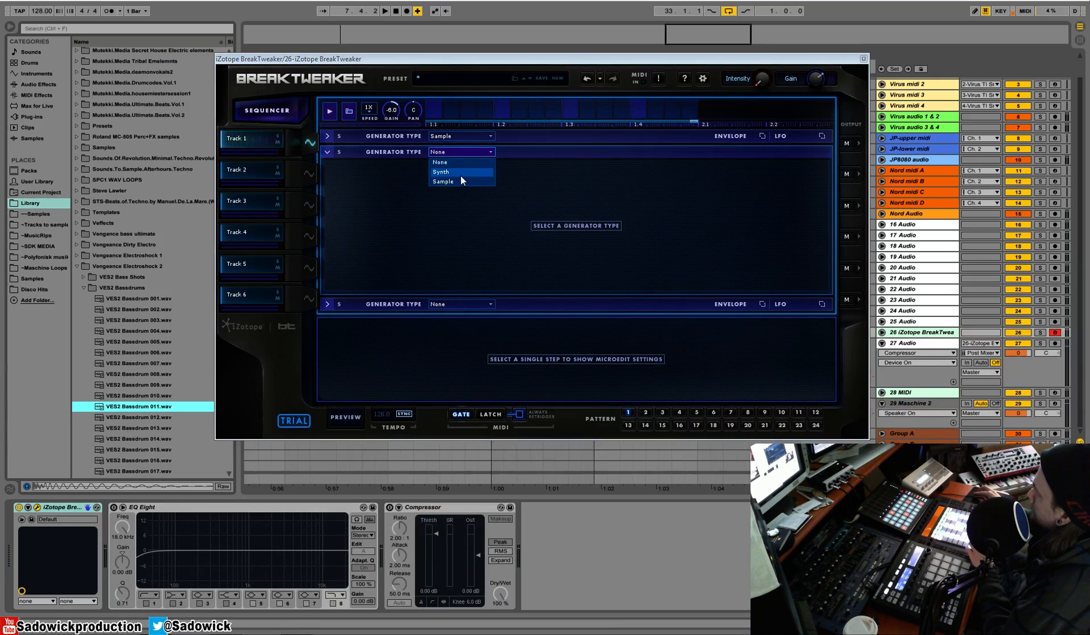
left_click(462, 174)
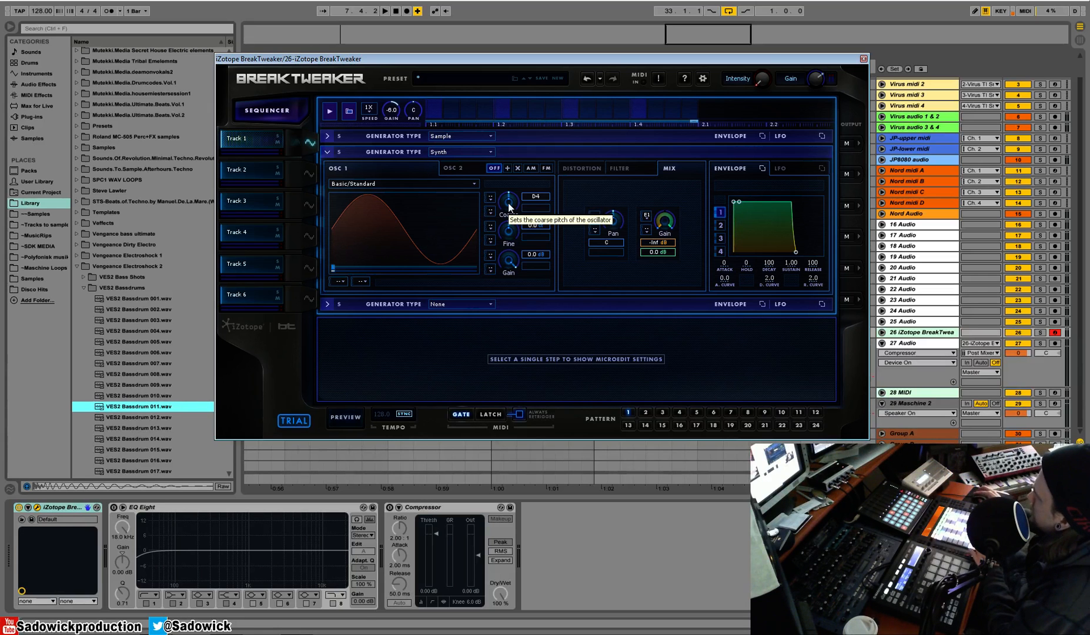
left_click_drag(510, 200, 514, 214)
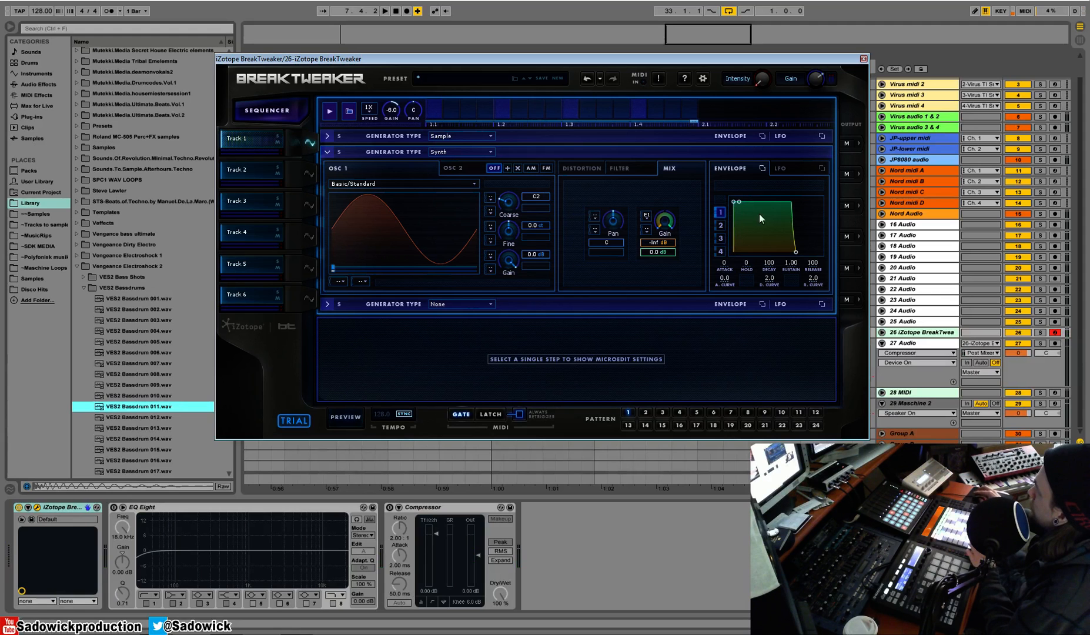
left_click_drag(735, 206, 745, 209)
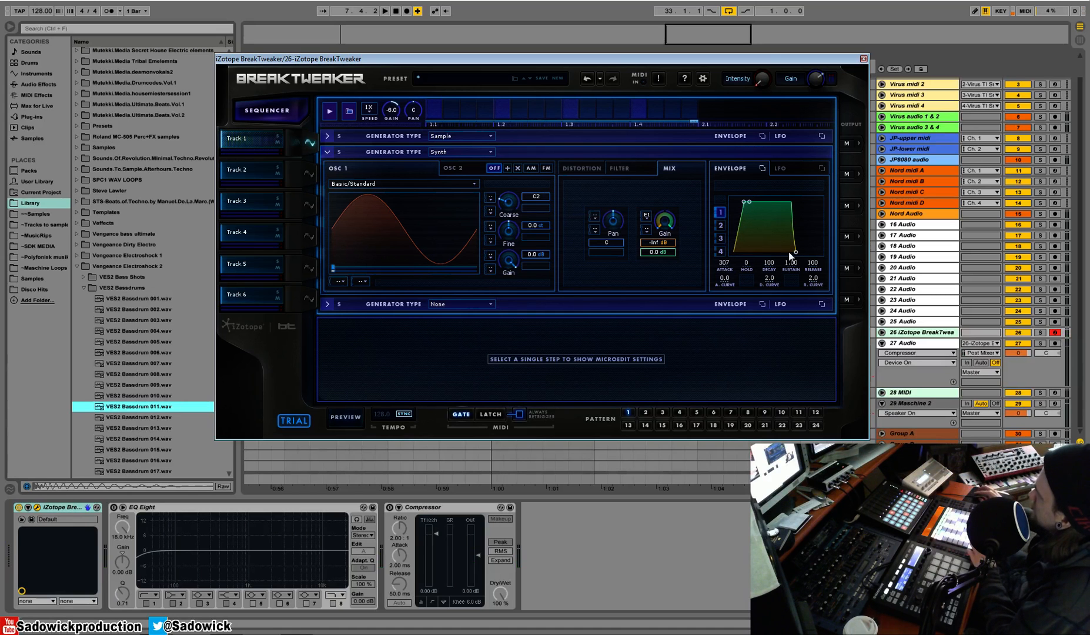
left_click_drag(798, 253, 800, 257)
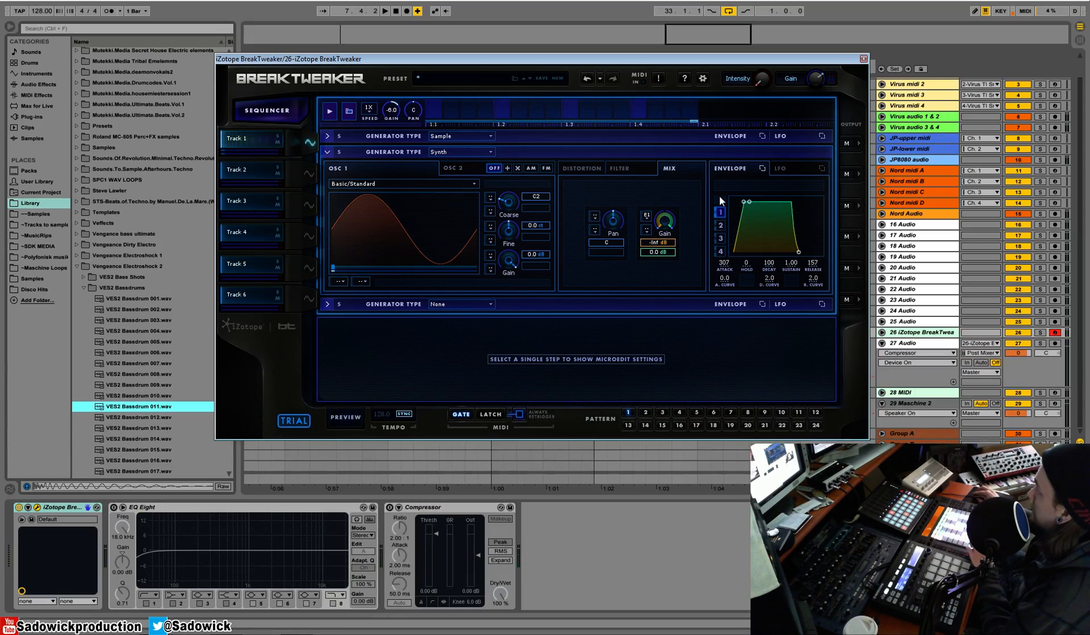
left_click_drag(746, 207, 742, 205)
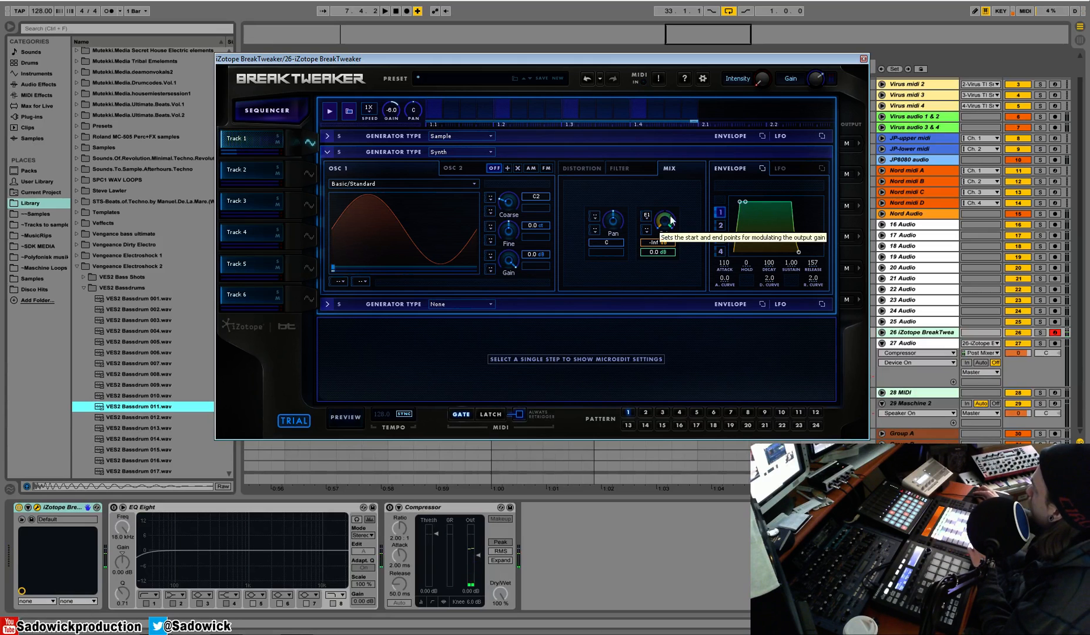
Apply a New York low-pass filter to the synth generator with the cutoff at 128.8.
left_click(617, 168)
left_click(586, 186)
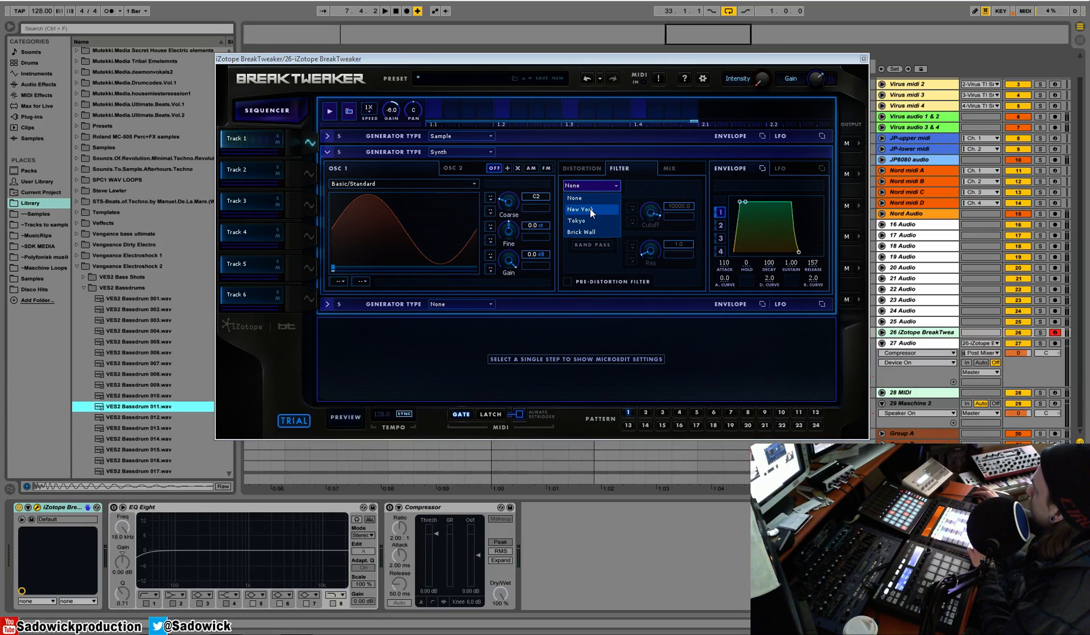
left_click(651, 217)
left_click(587, 185)
left_click(591, 209)
mouse_move(656, 238)
left_mouse_down()
mouse_move(663, 257)
mouse_move(657, 218)
left_mouse_up()
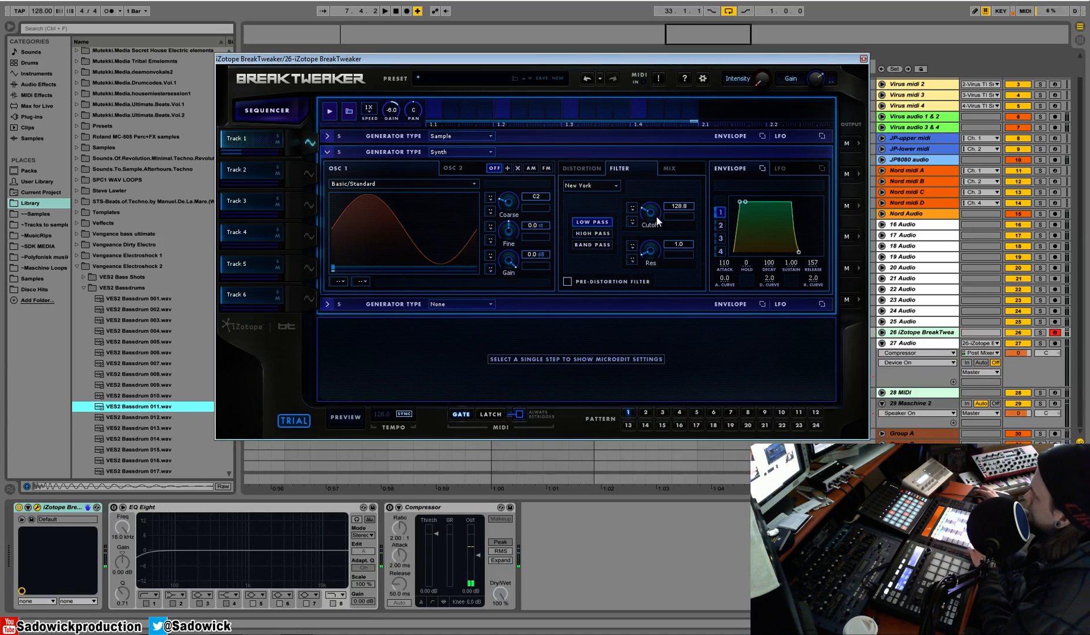
Set Track 1's third generator to Sample and load AB-Hat 1 from the Minimal folder under 4-HiHat.
left_click(331, 305)
left_click(474, 170)
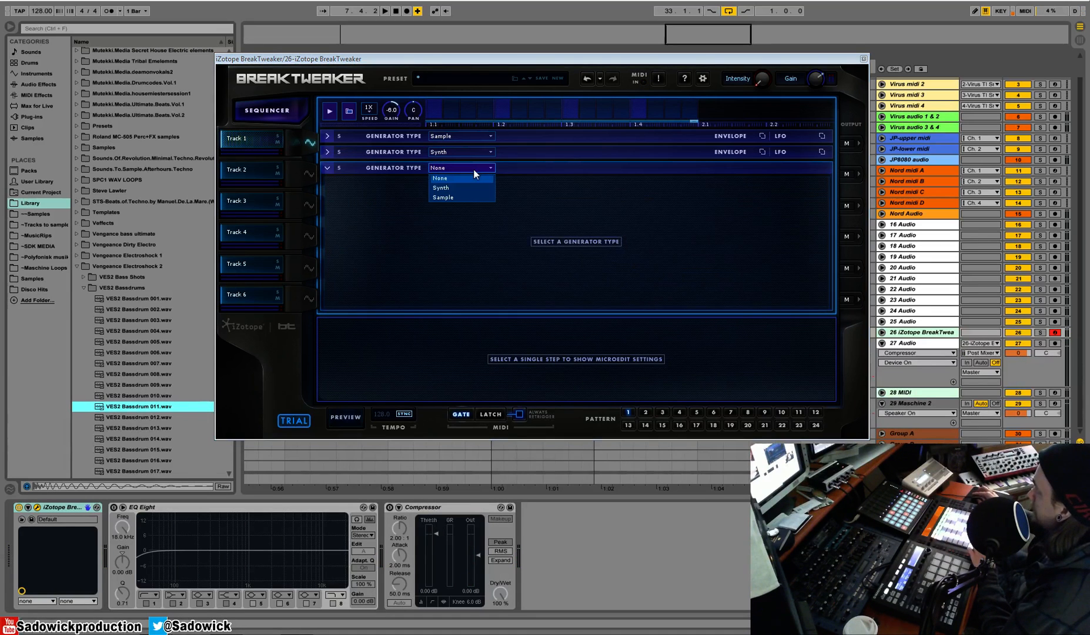
left_click(464, 196)
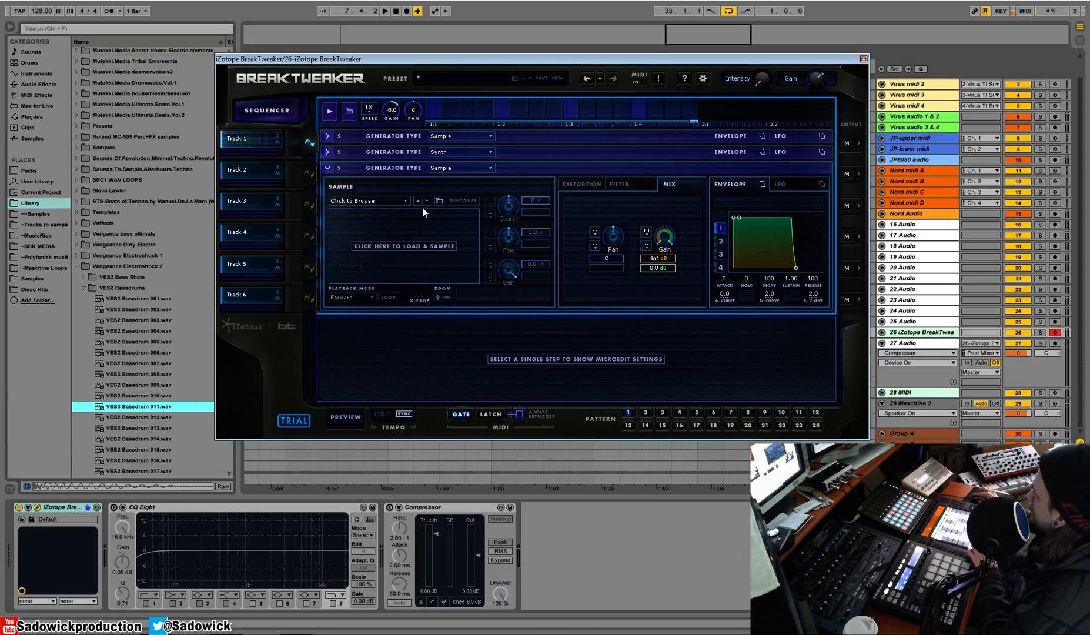
left_click(395, 201)
left_click(364, 275)
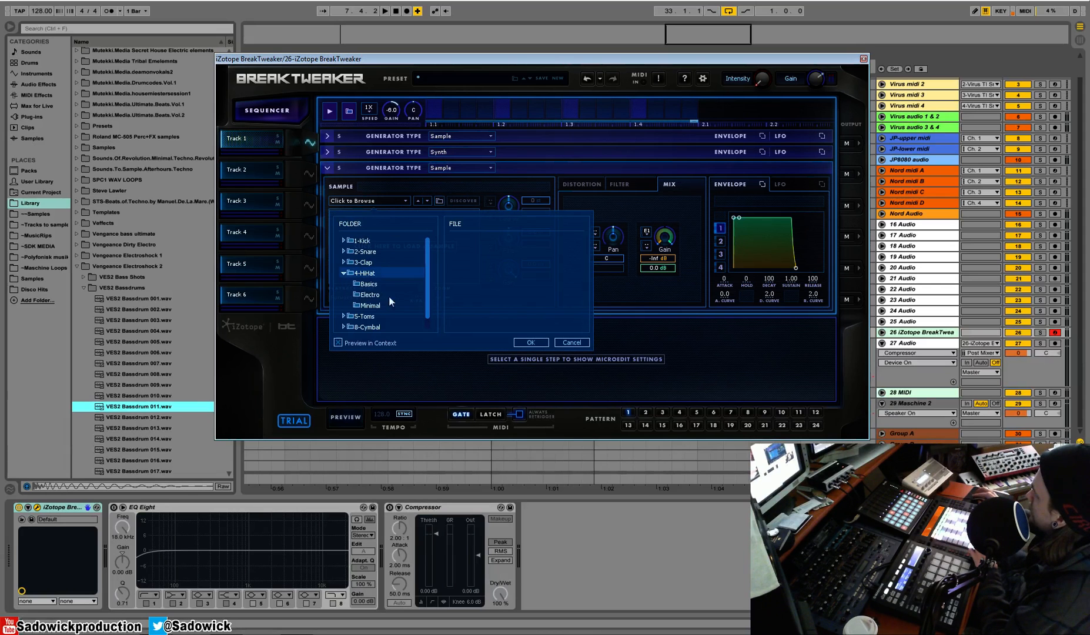
left_click(371, 305)
left_click(469, 242)
left_click(478, 254)
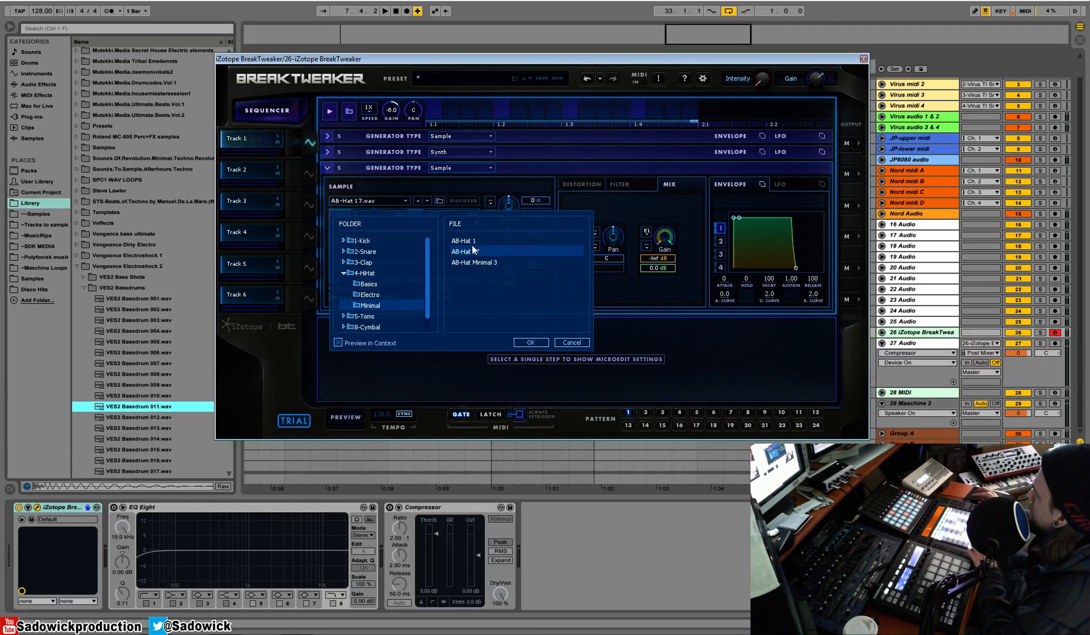
left_click(474, 242)
left_click(532, 342)
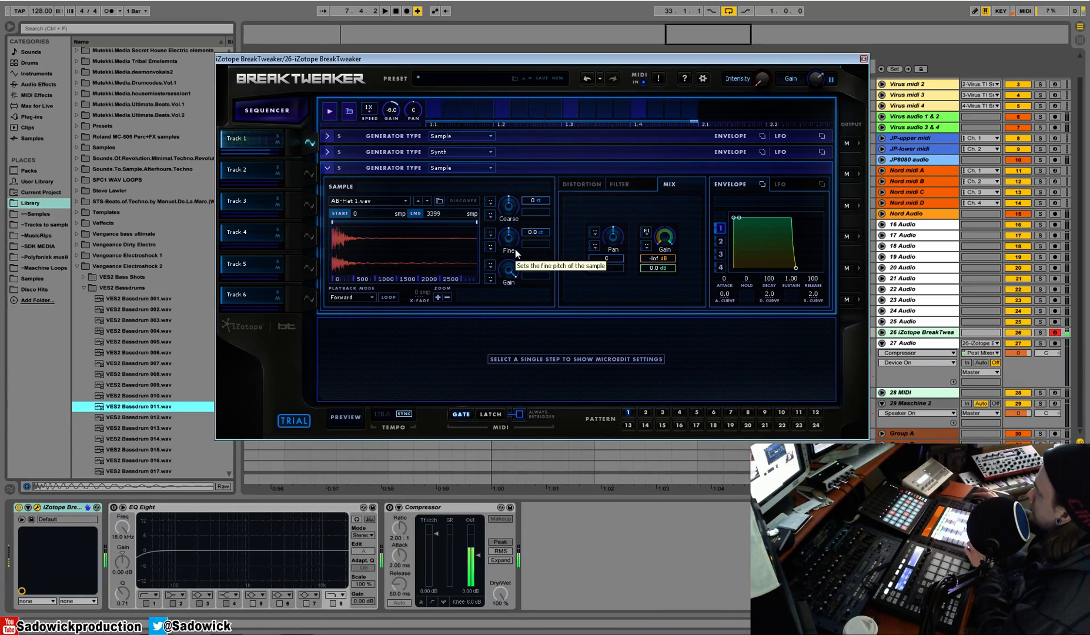
left_click_drag(510, 272, 535, 128)
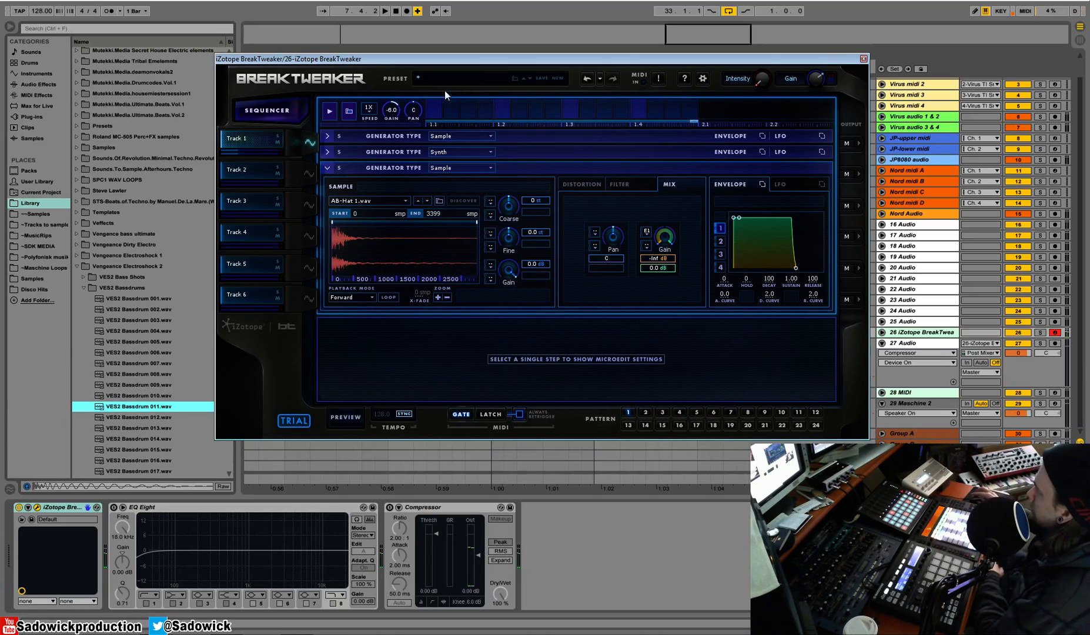
Place one step on each of the beats 1.1, 1.2, 1.3 and 1.4 of Track 1's pattern.
left_click(431, 108)
left_click(498, 113)
left_click(552, 111)
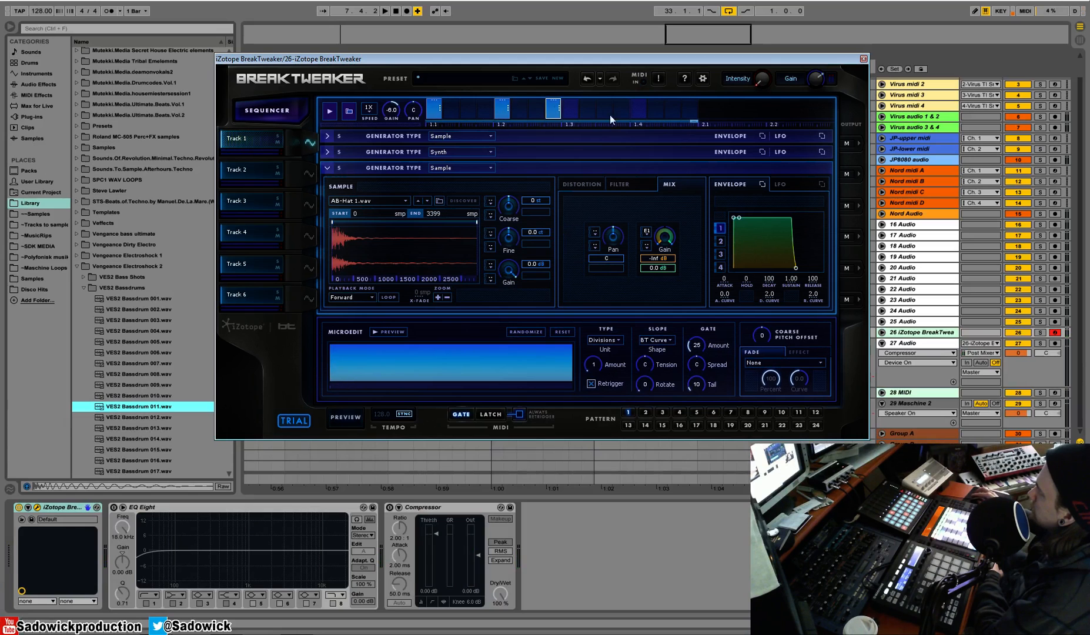
left_click_drag(561, 108, 578, 110)
left_click(639, 108)
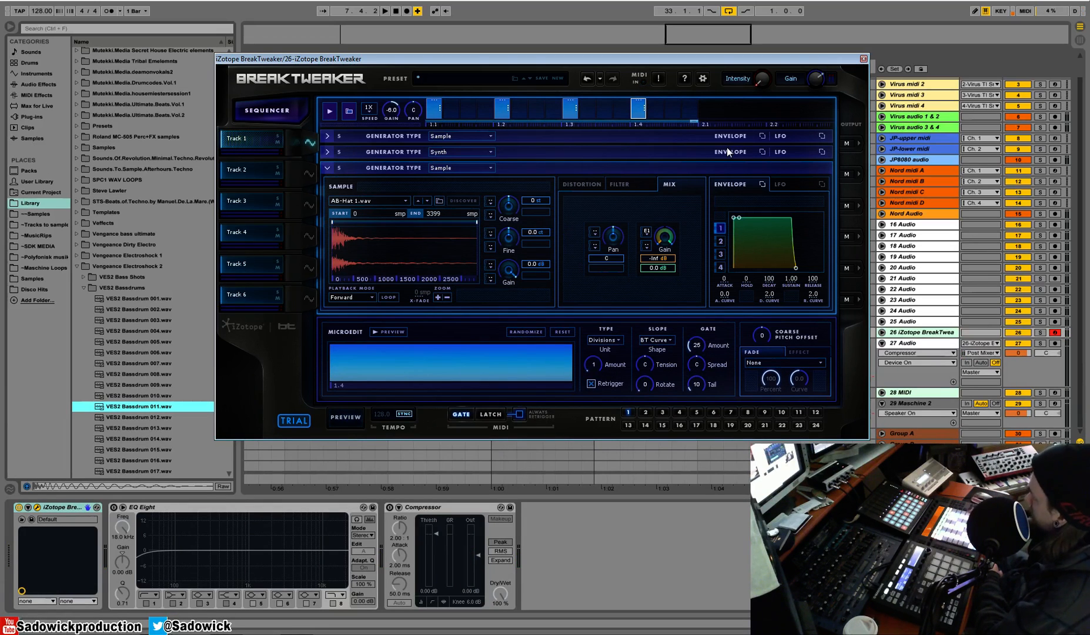
Audition the pattern and double the length of all four Track 1 steps.
key("space")
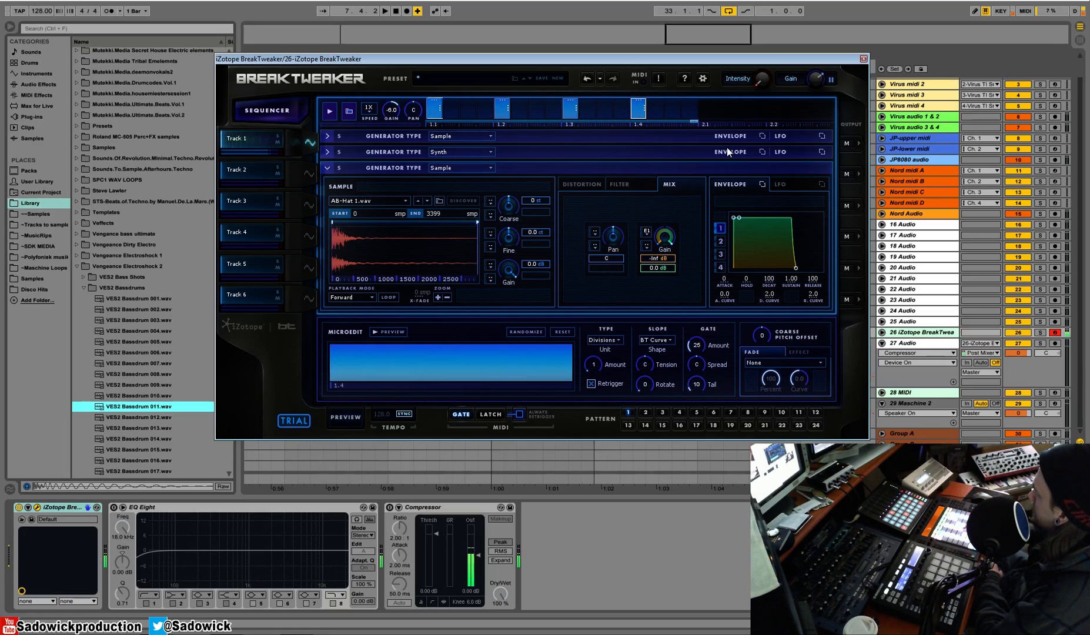
key("space")
left_click_drag(443, 100, 667, 112)
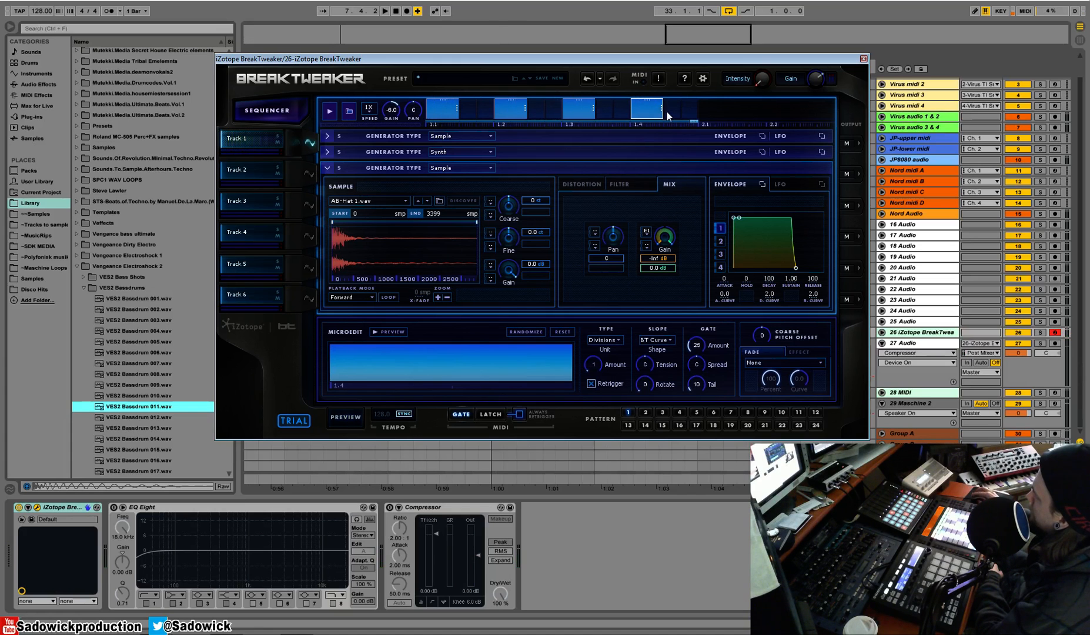
left_click(313, 142)
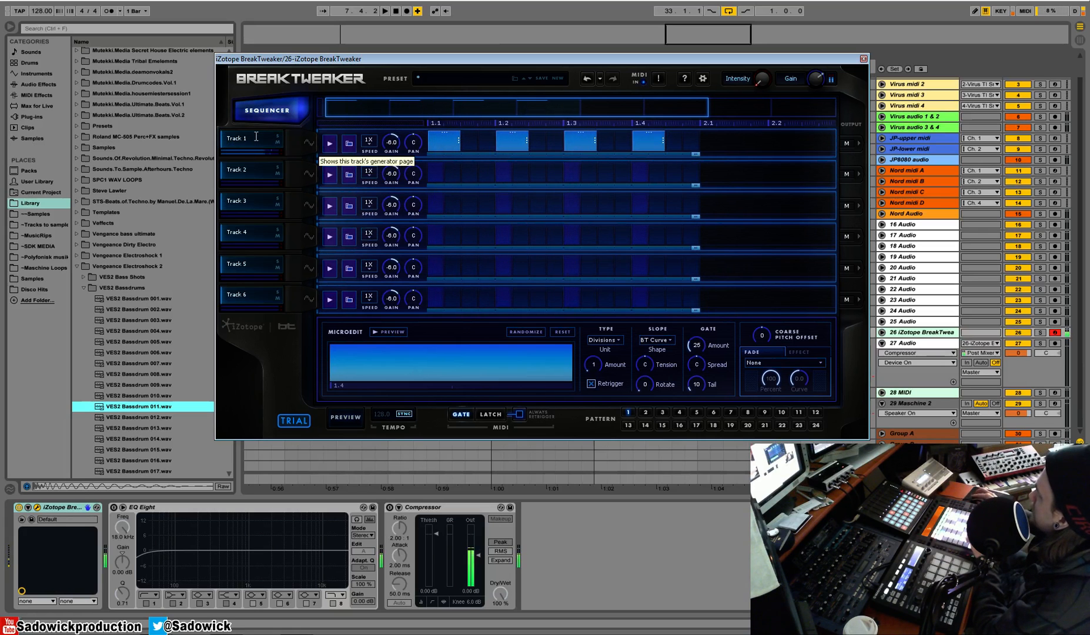
Retune Track 1's synth generator to G#/Ab1 and set its envelope to attack 60, decay 120, sustain 0.64 and release 169.
left_click(309, 141)
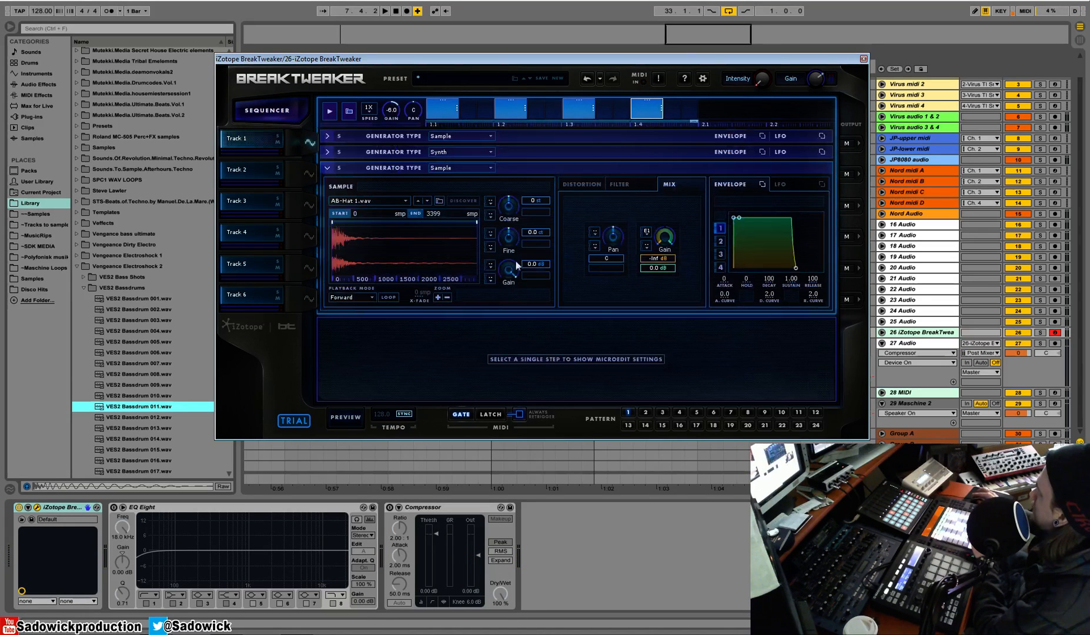
left_click(389, 153)
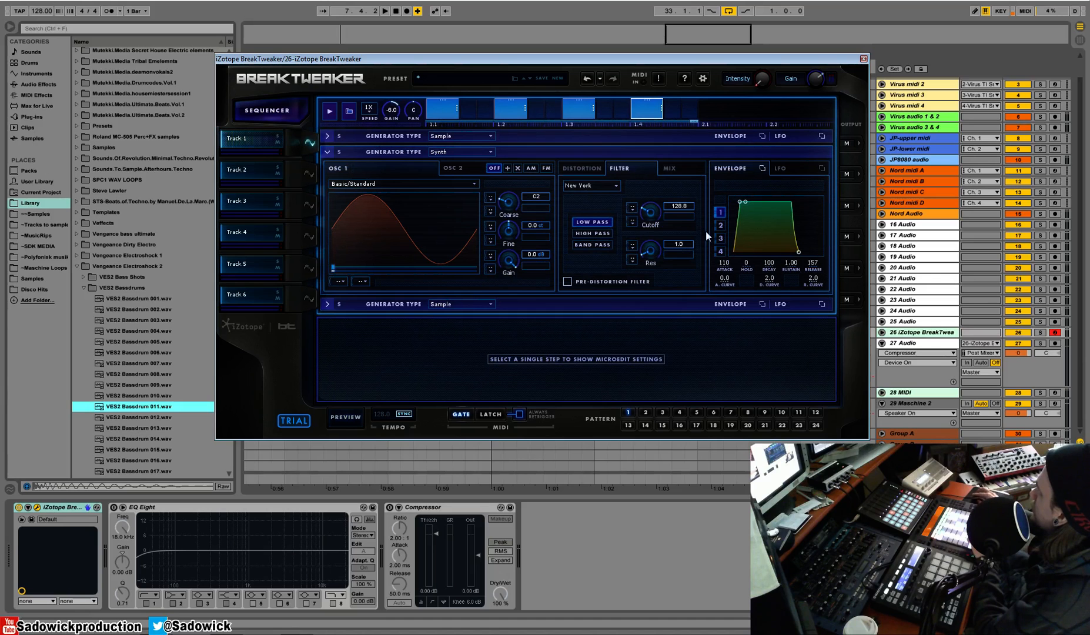
left_click_drag(507, 202, 510, 204)
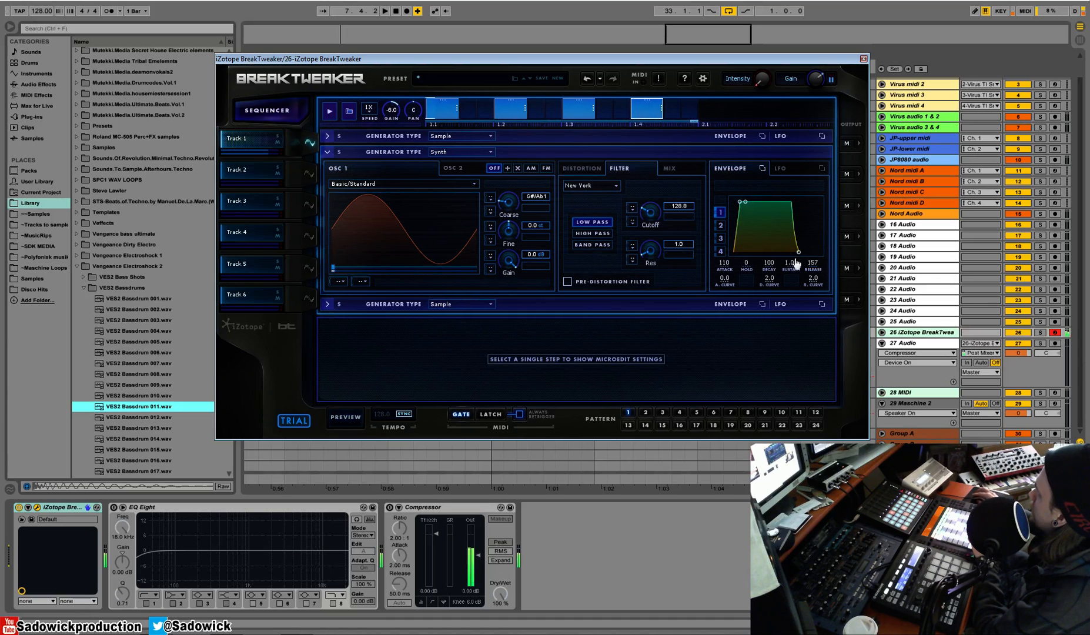
left_click_drag(739, 202, 743, 223)
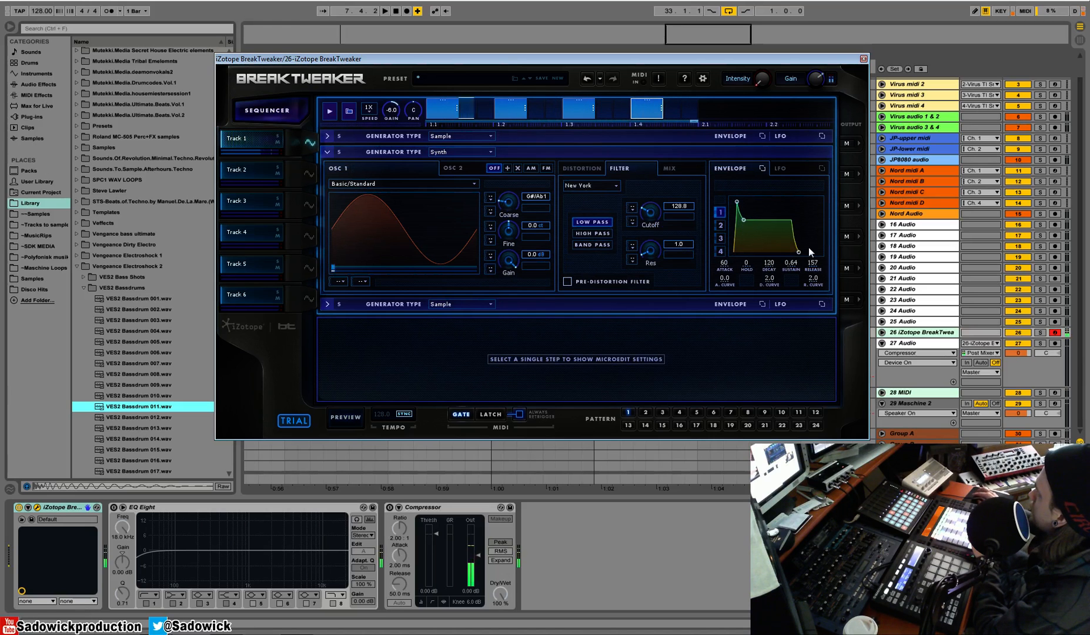
mouse_move(799, 252)
left_mouse_down()
mouse_move(792, 264)
mouse_move(800, 258)
left_mouse_up()
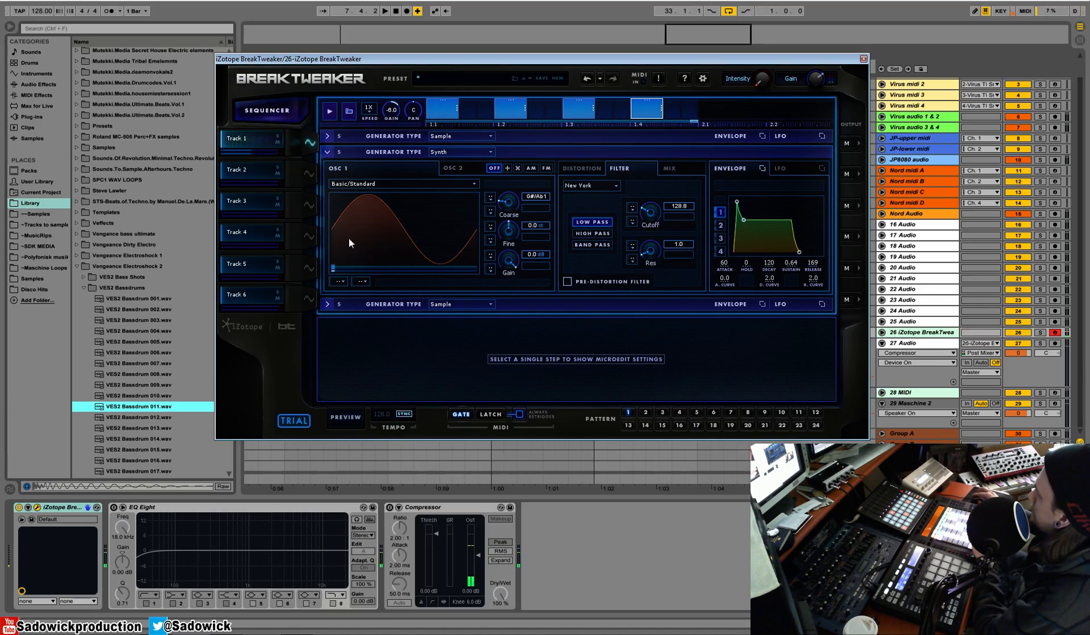
Set the first generator of Track 2 to the Synth type.
left_click(313, 173)
left_click(446, 134)
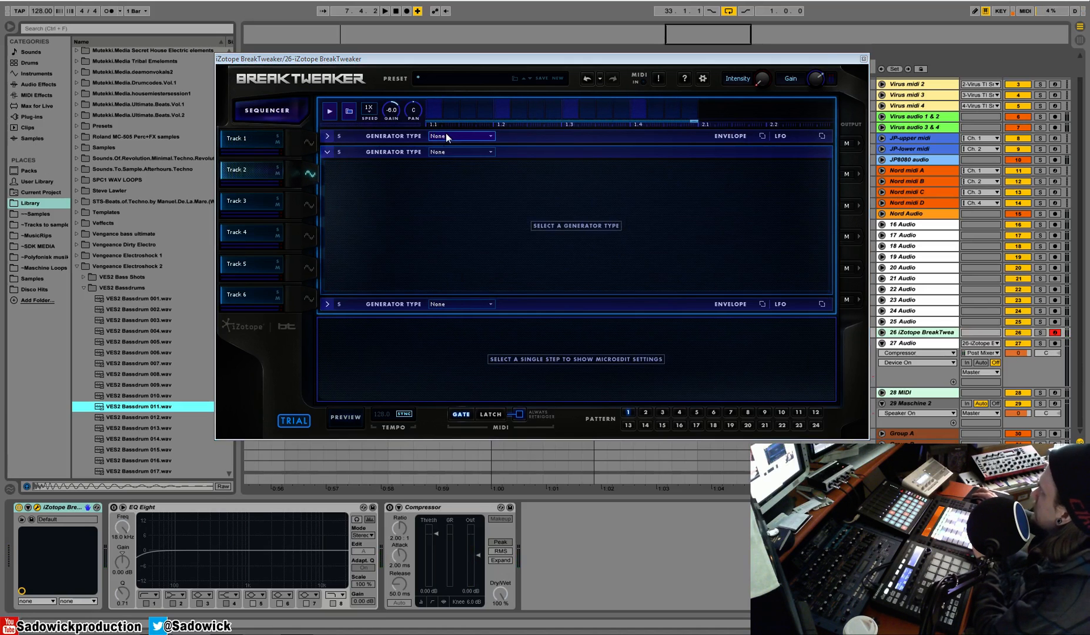
left_click(455, 156)
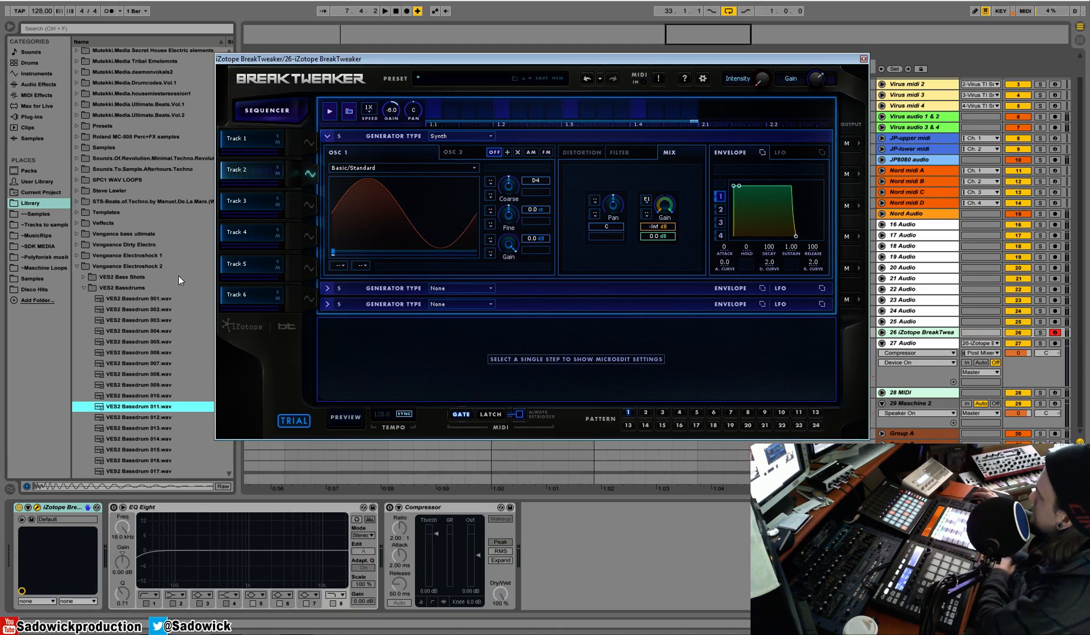
Collapse the VES2 Basedrums folder and browse the VES2 Toms folder inside VES2 Percussion.
left_click(84, 289)
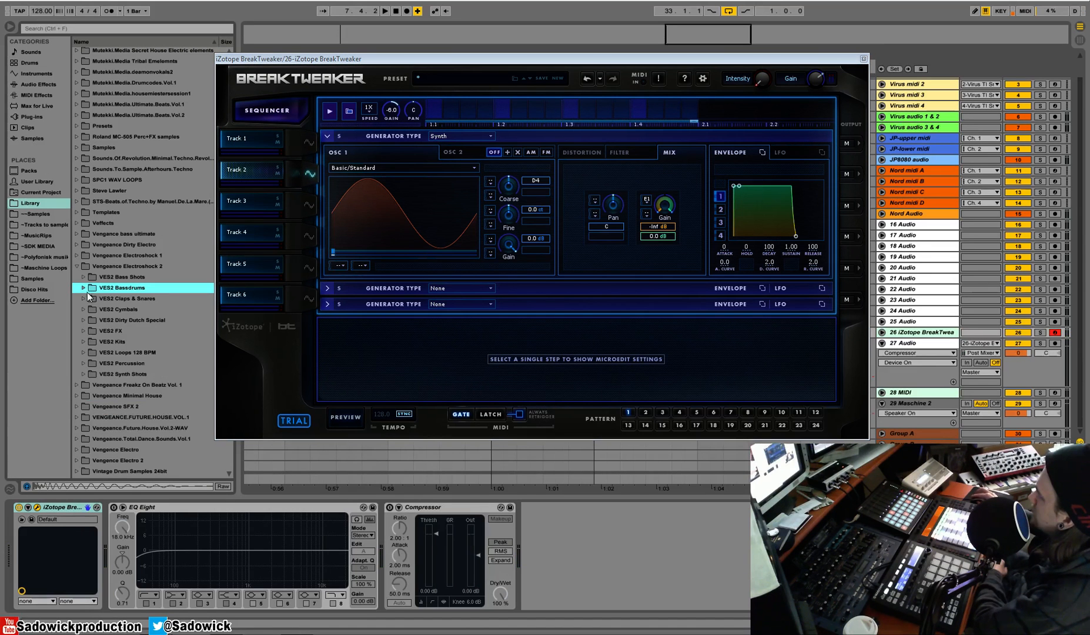
left_click(86, 363)
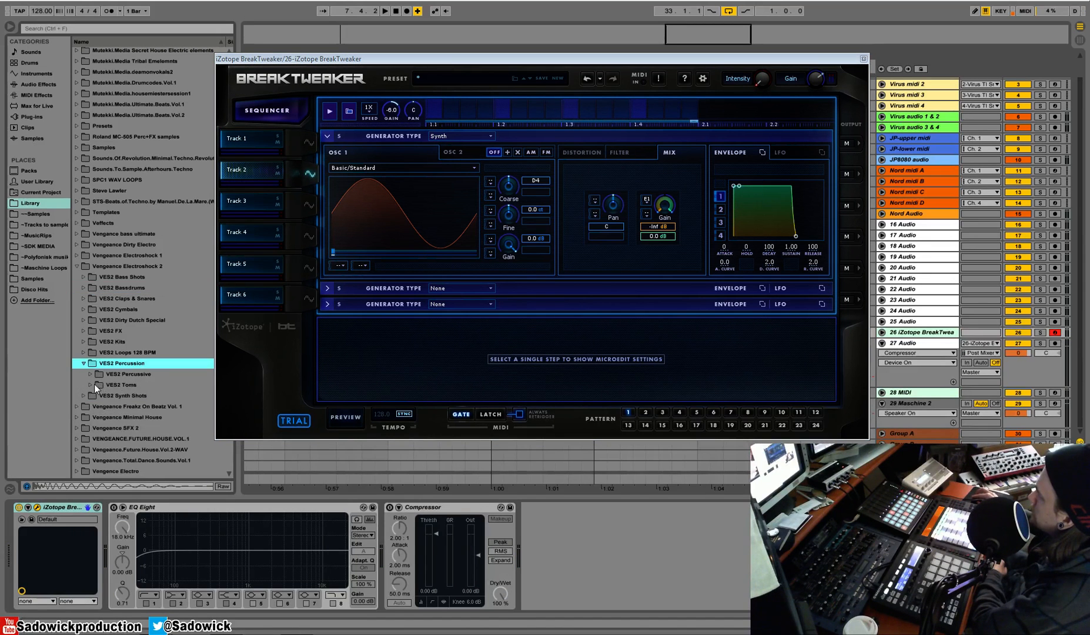
left_click(99, 384)
left_click(120, 411)
left_click(136, 437)
scroll(135, 438, "down", 3)
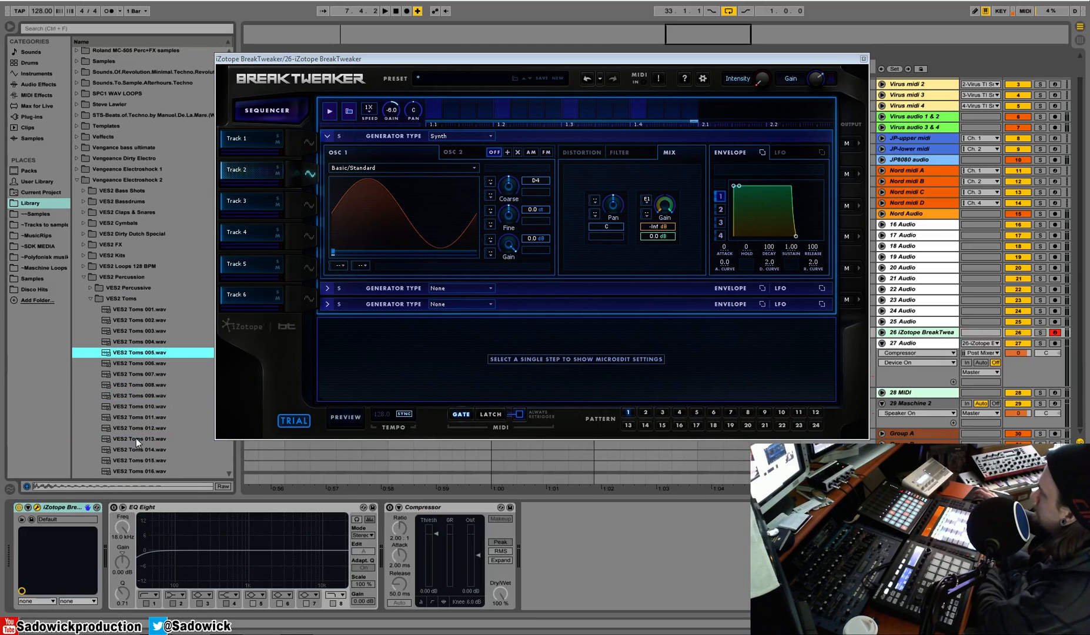
Audition the tom samples one after another through VES2 Toms 021.wav.
key("Down")
key("Down")
key("Down")
key("Down")
scroll(140, 422, "down", 1)
left_click(139, 417)
key("Down")
key("Down")
key("Down")
key("Down")
key("Down")
key("Down")
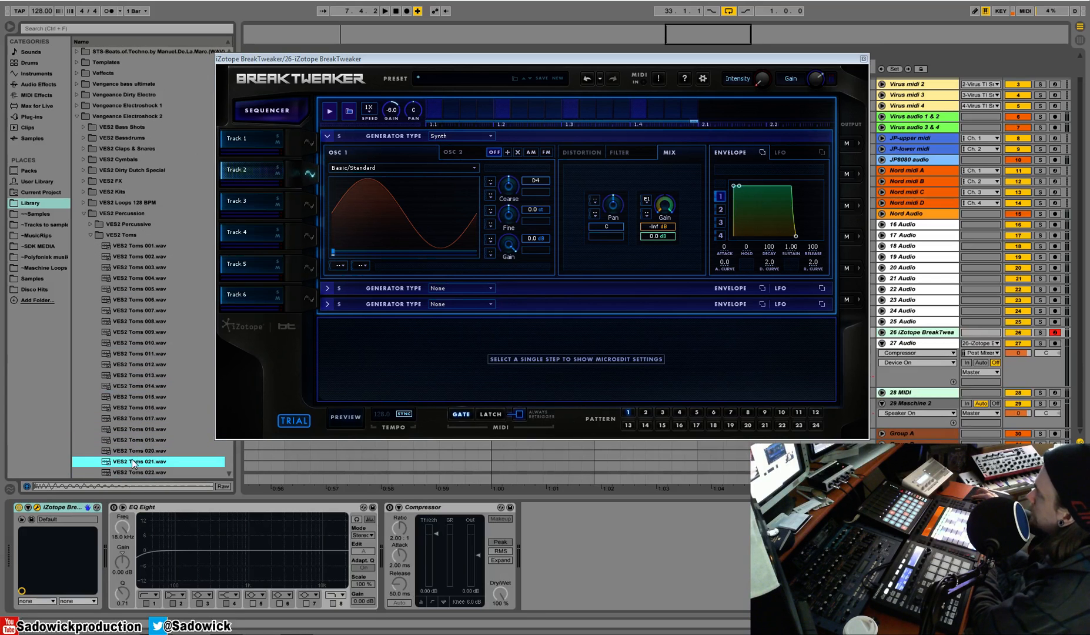
Set Track 2's first generator to the Sample type and load VES2 Toms 021.wav into it.
left_click(444, 136)
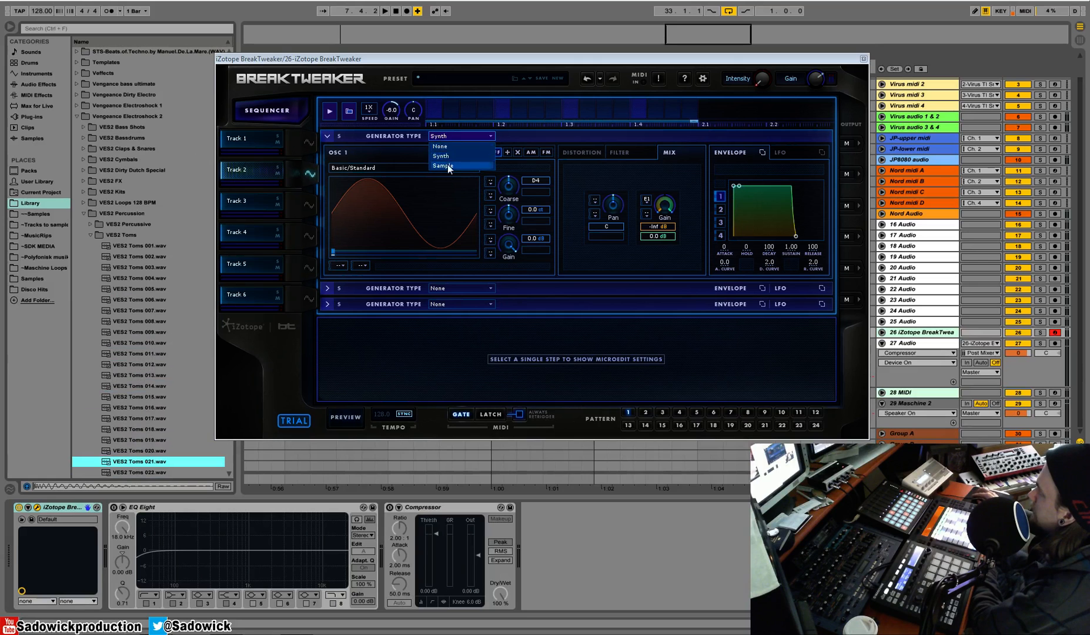
left_click(447, 158)
left_click_drag(144, 462, 415, 212)
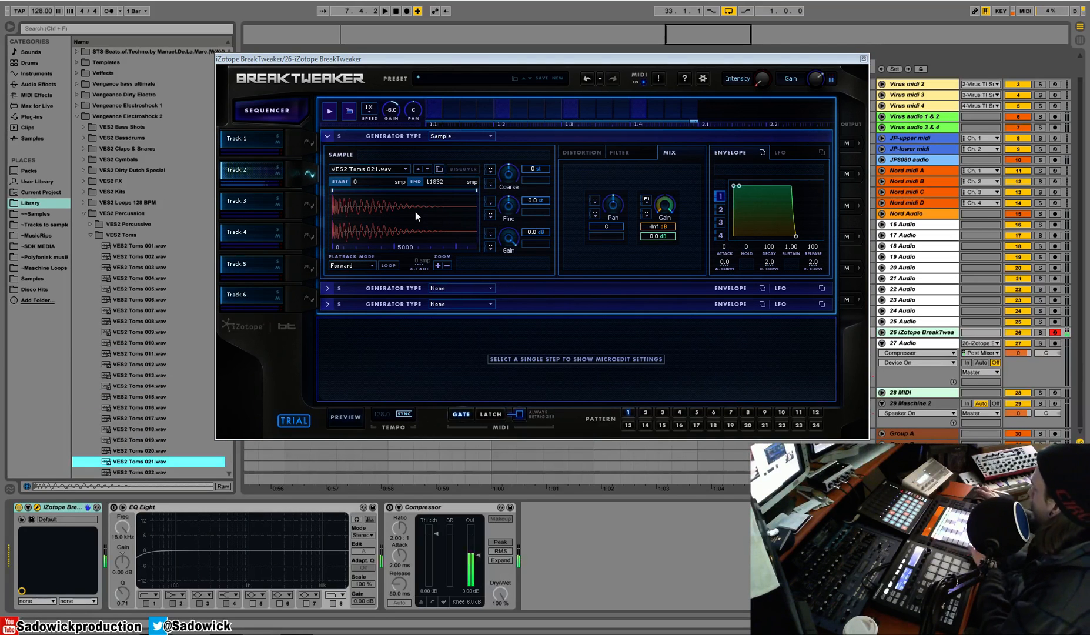
Set Track 2's second generator to the Sample type.
left_click(328, 288)
left_click(451, 148)
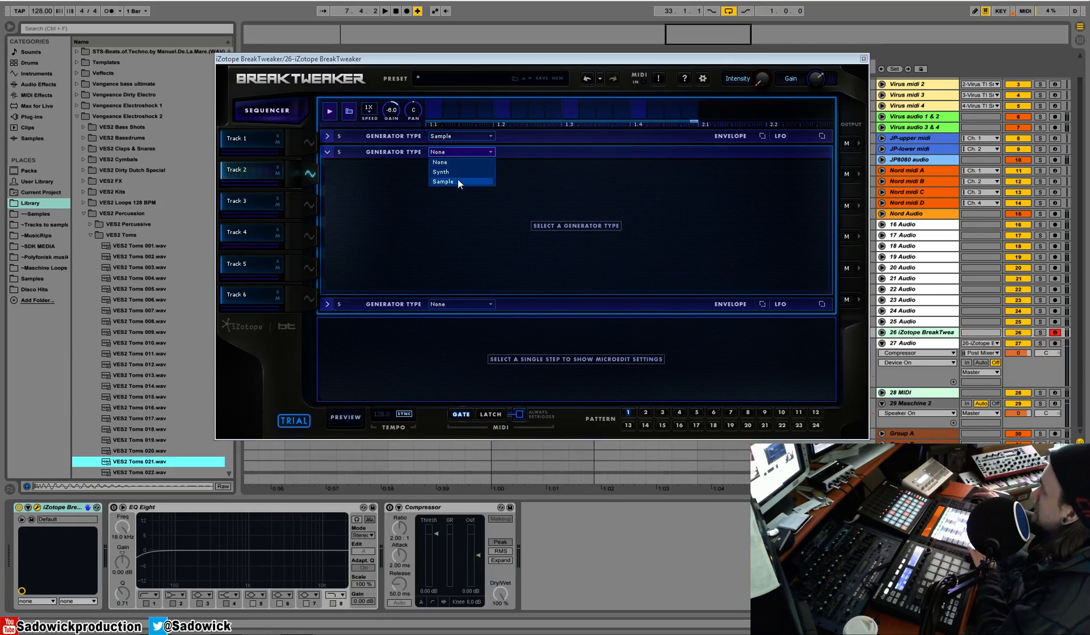
left_click(457, 181)
Load VES2 Percussive 029.wav from the VES2 Percussive folder into Track 2's second generator.
scroll(165, 404, "down", 7)
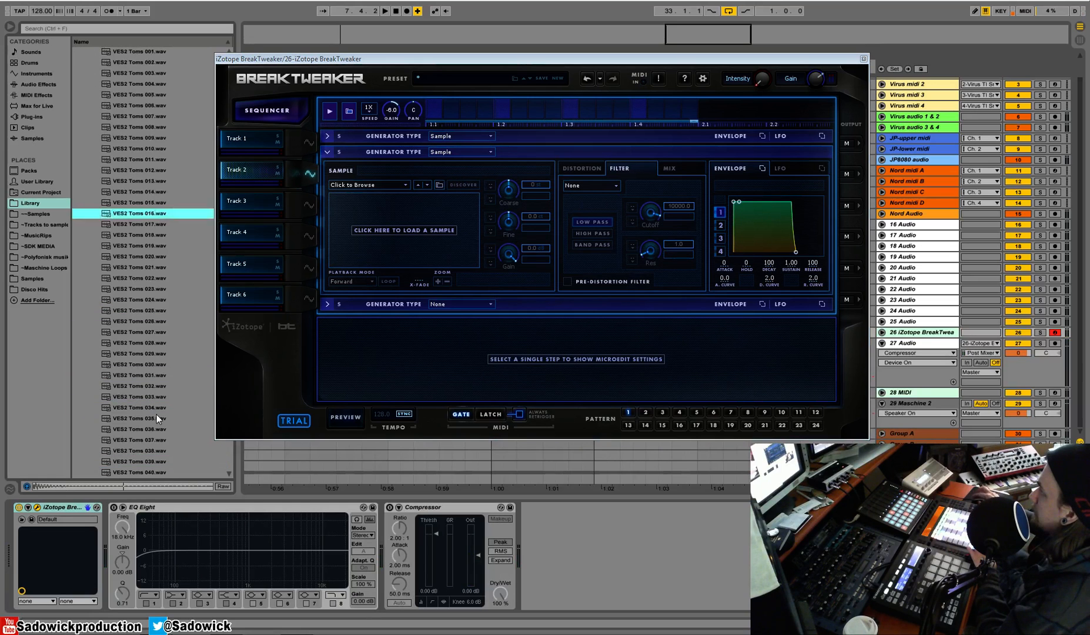
left_click(157, 418)
left_click(144, 432)
scroll(145, 432, "up", 2)
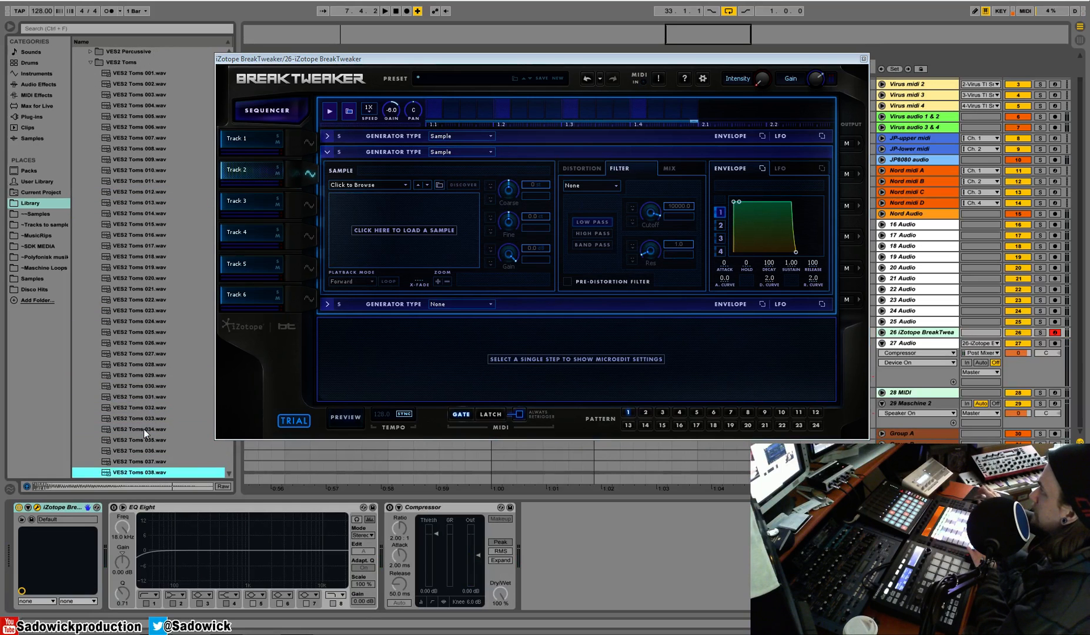
left_click(101, 94)
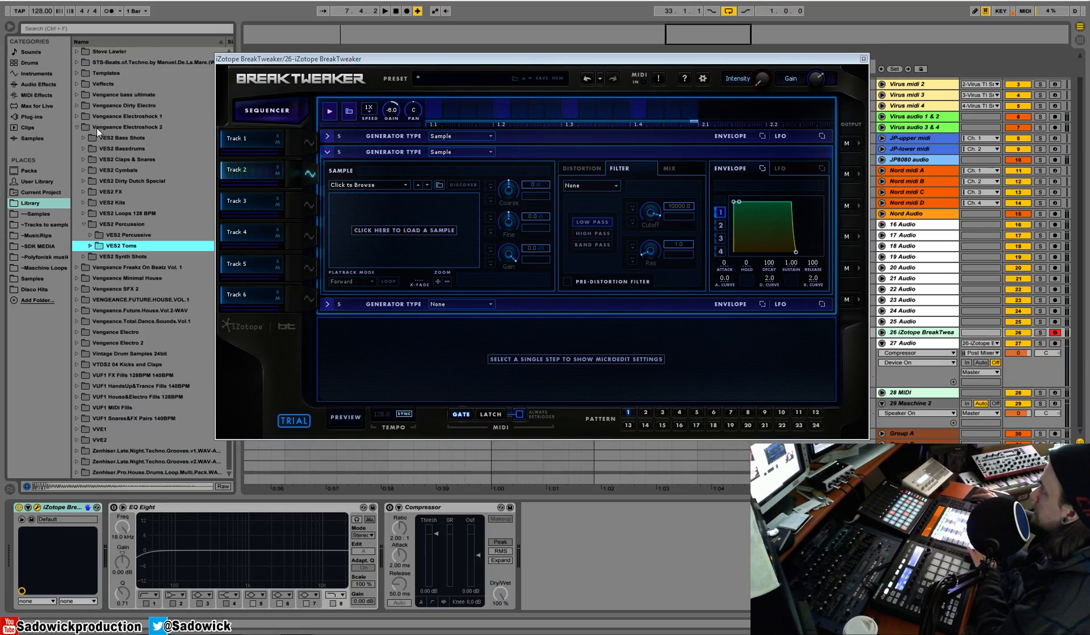
left_click(89, 236)
left_click(128, 310)
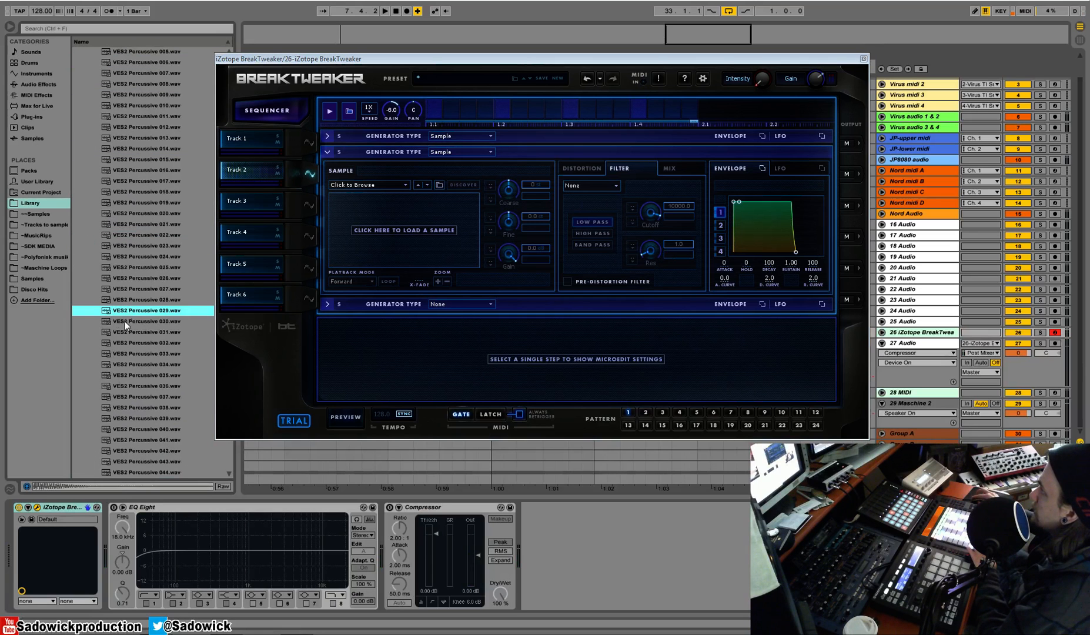
left_click_drag(130, 311, 416, 223)
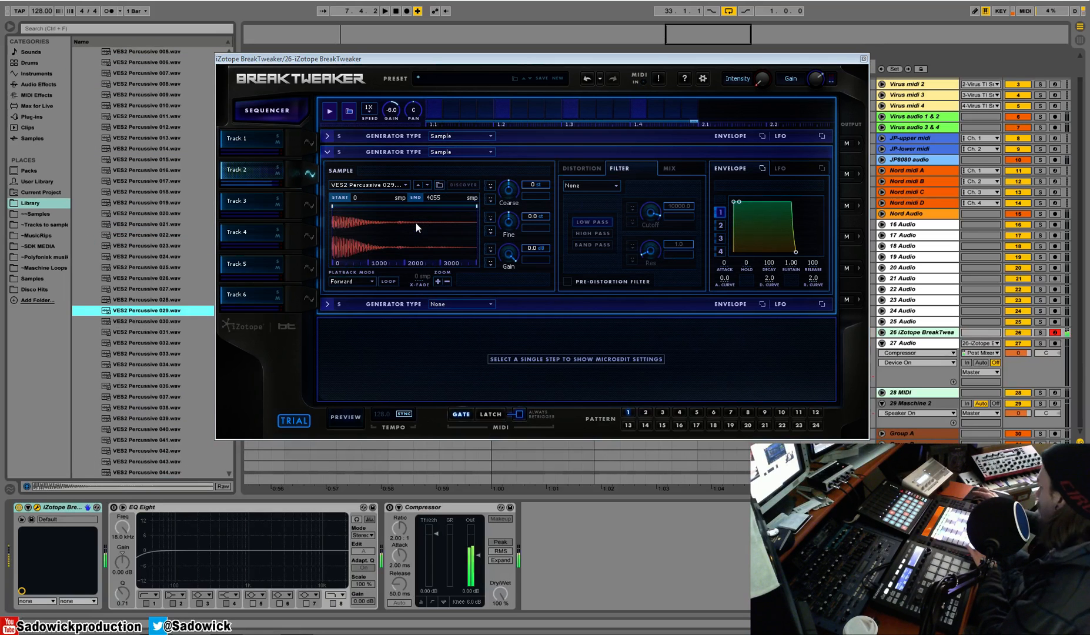
Try a lower coarse tuning on the percussive sample, restore 0 st, and set its envelope decay to 70 and sustain to 0.00.
left_click_drag(509, 195, 506, 211)
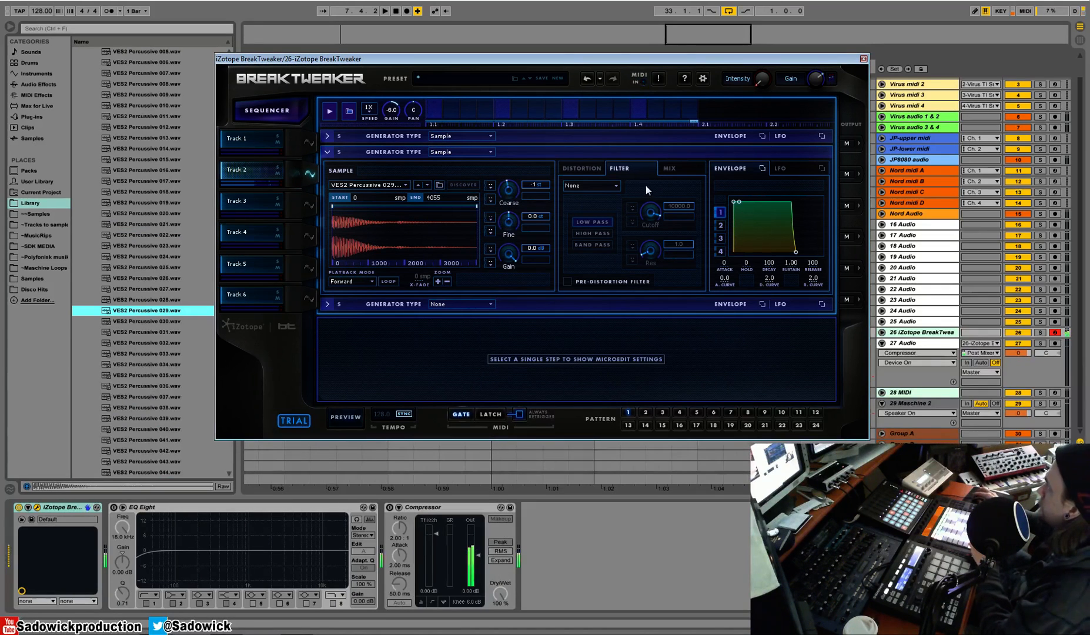
left_click_drag(511, 182, 512, 188)
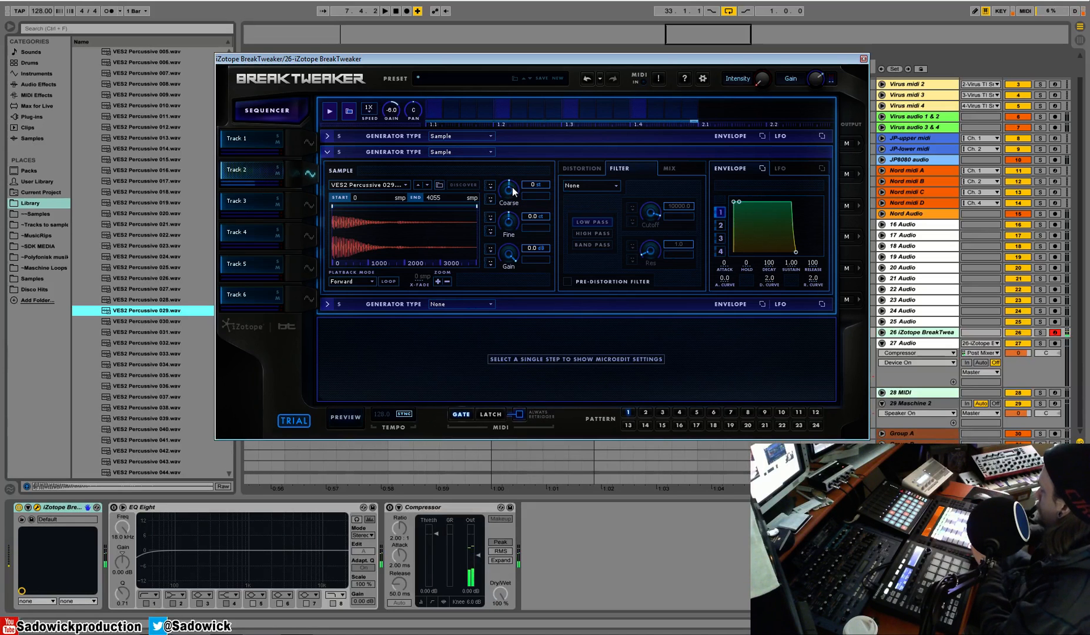
left_click_drag(742, 208, 740, 279)
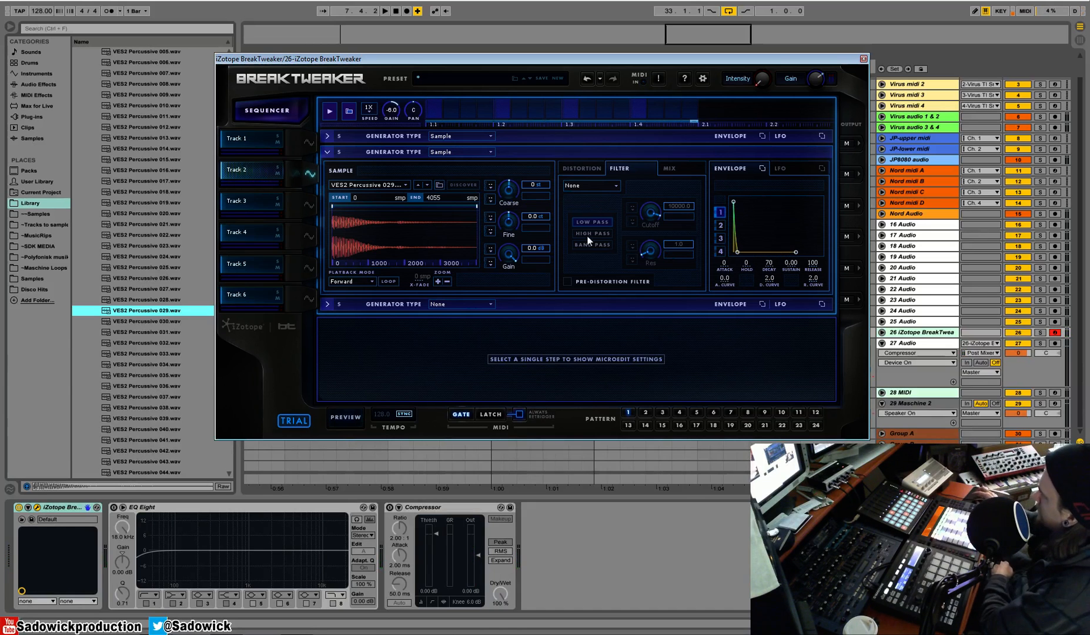
Add Transistor distortion with an amount of 16.0 to Track 2's first generator, the tom sample.
left_click(379, 137)
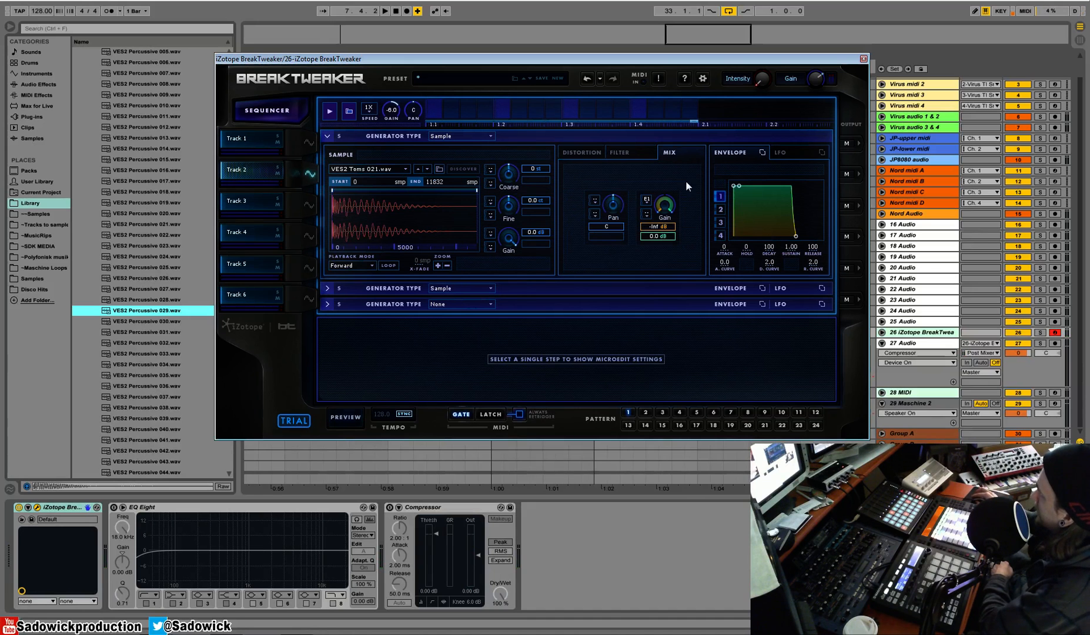
left_click(584, 154)
left_click(616, 170)
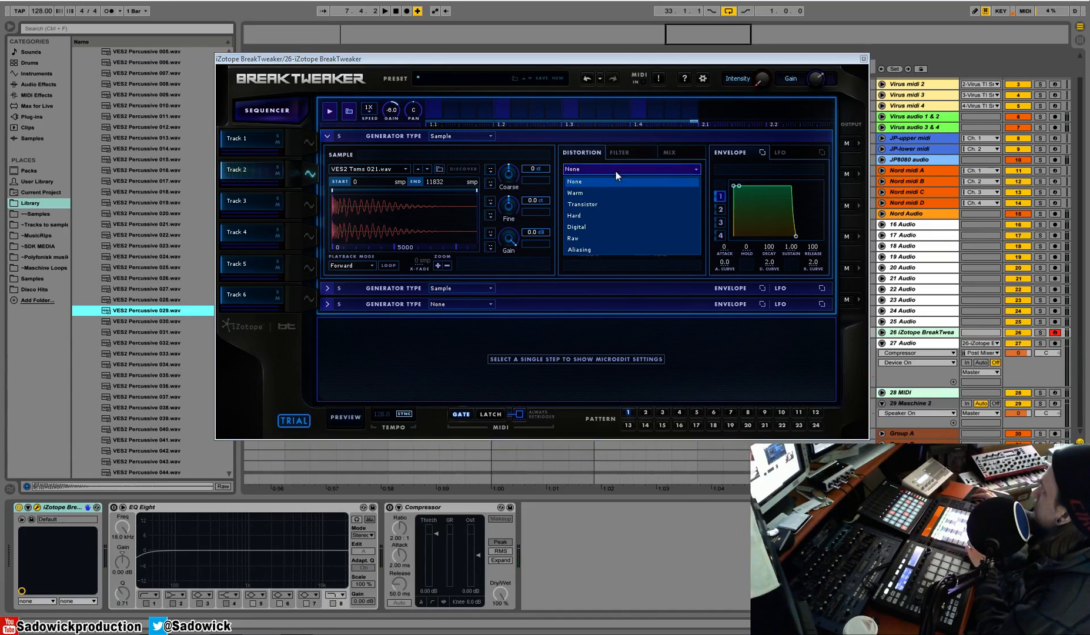
left_click(591, 205)
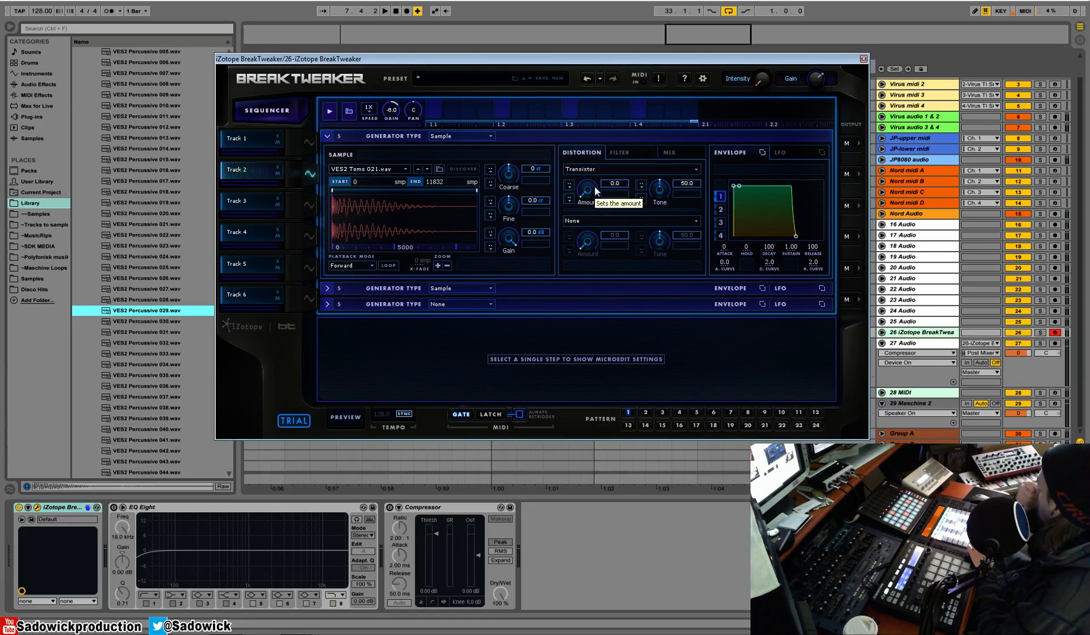
left_click_drag(595, 187, 589, 178)
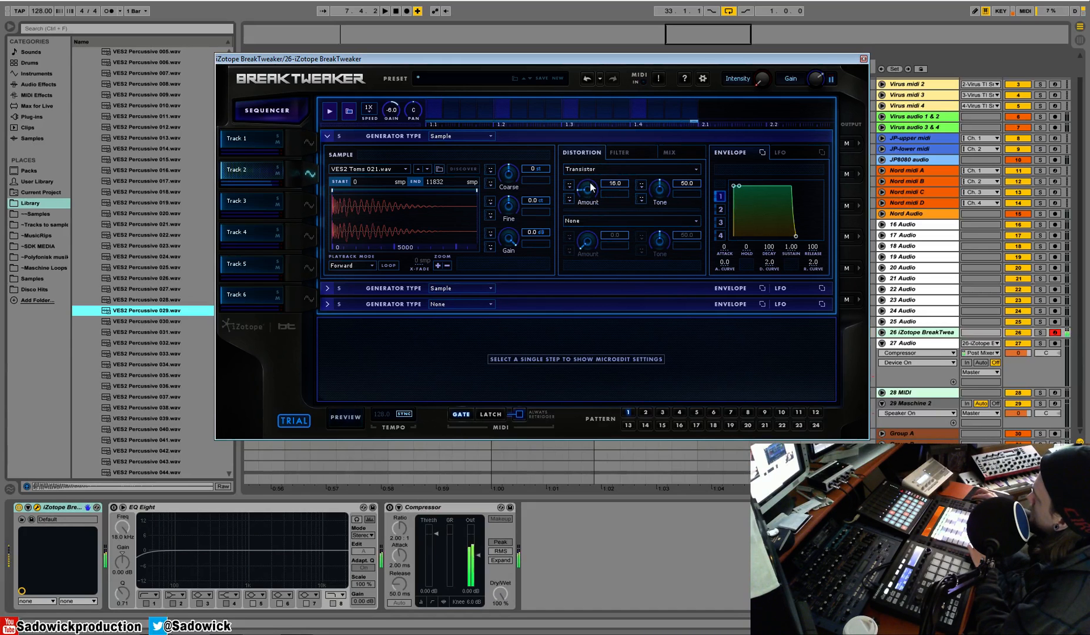
Apply a New York low-pass filter to the tom sample with the cutoff at 2187.4.
left_click(619, 152)
left_click(591, 170)
left_click(602, 189)
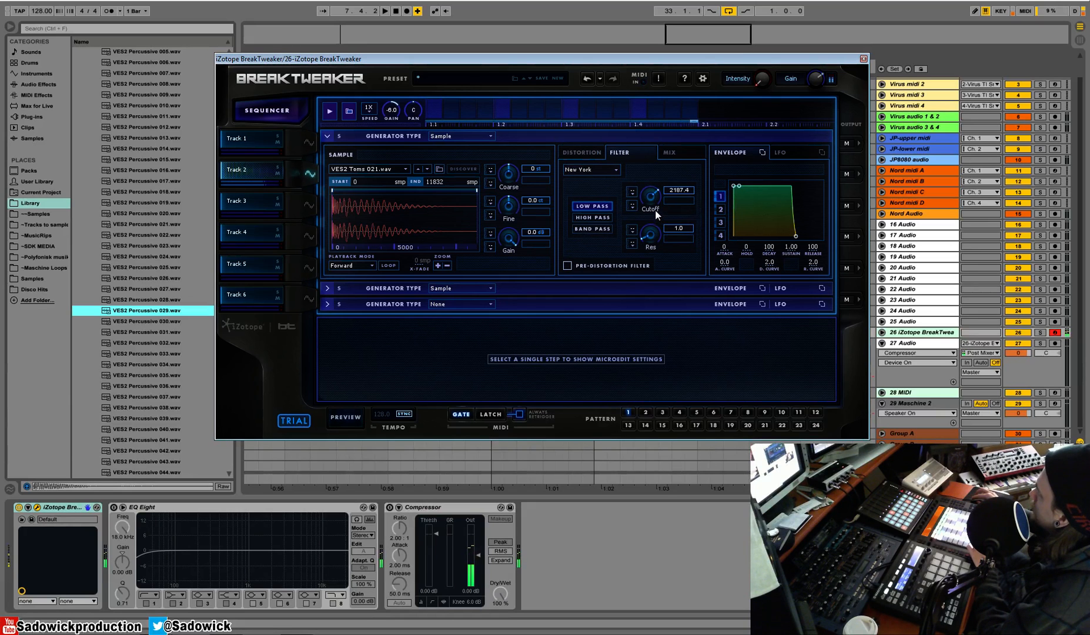
Place three short steps in Track 2's pattern, one between 1.1 and 1.2 and two between 1.2 and 1.3, and return to the sequencer.
left_click(466, 111)
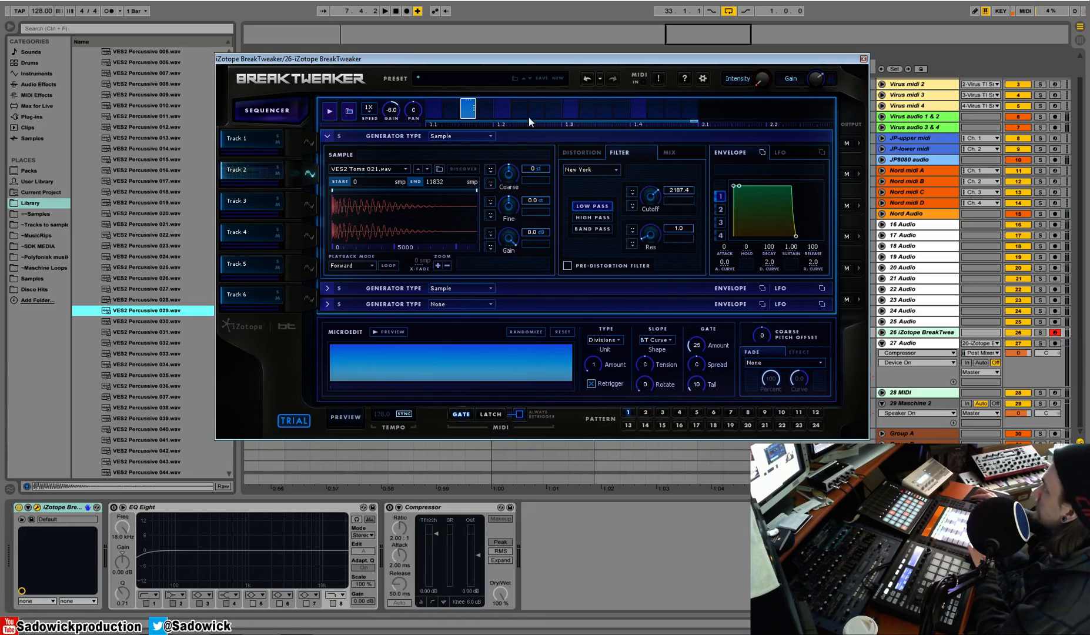
left_click_drag(536, 110, 527, 111)
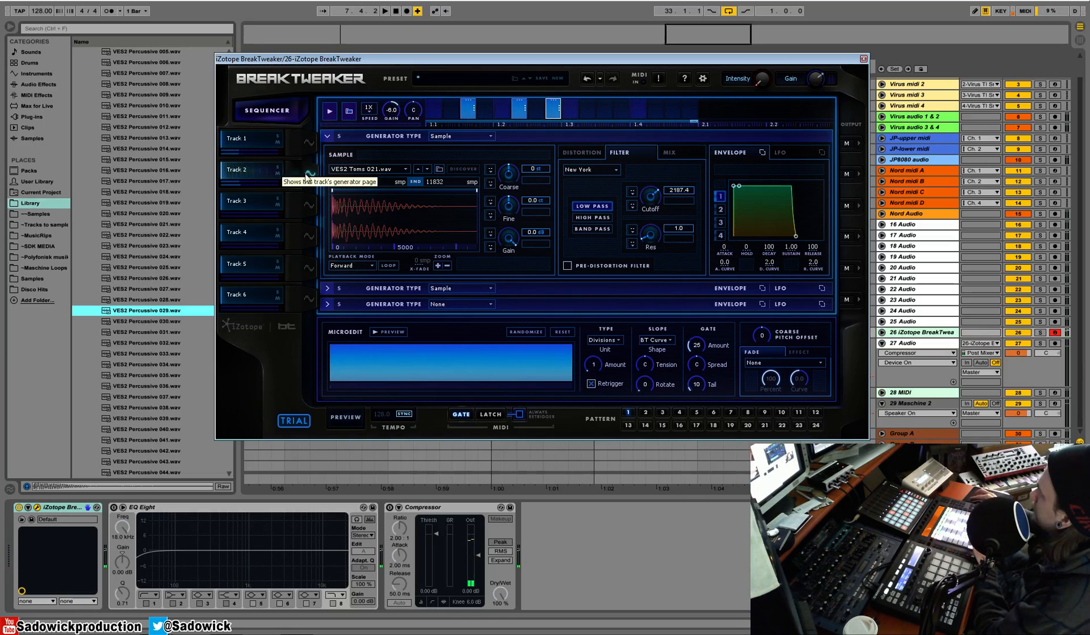
left_click(267, 110)
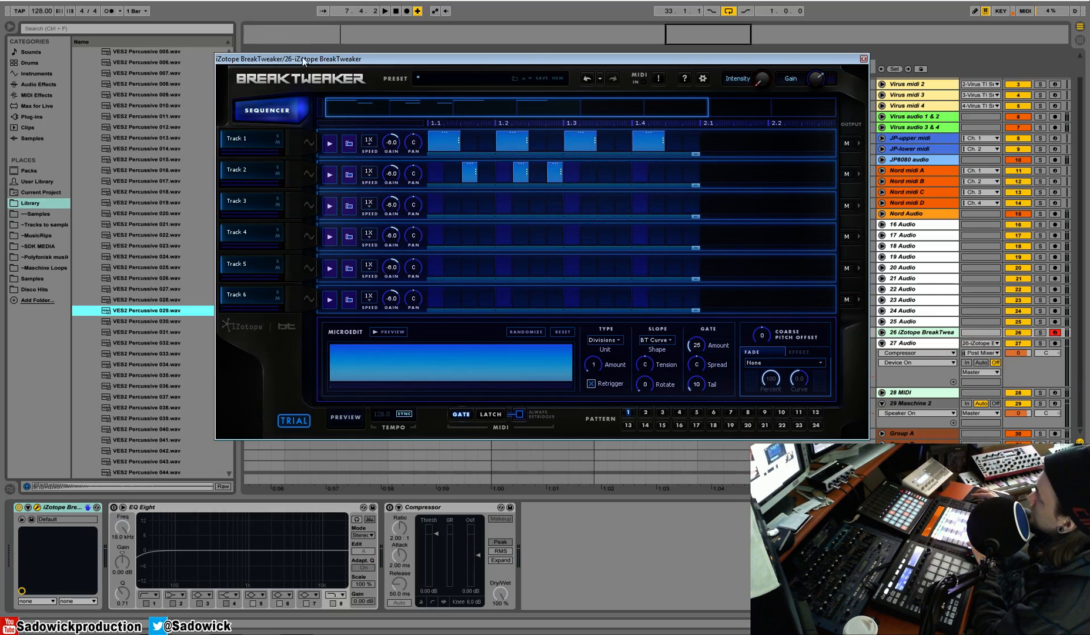
Move the plug-in window clear of the track list and examine Track 1's output options.
left_click_drag(317, 57, 258, 47)
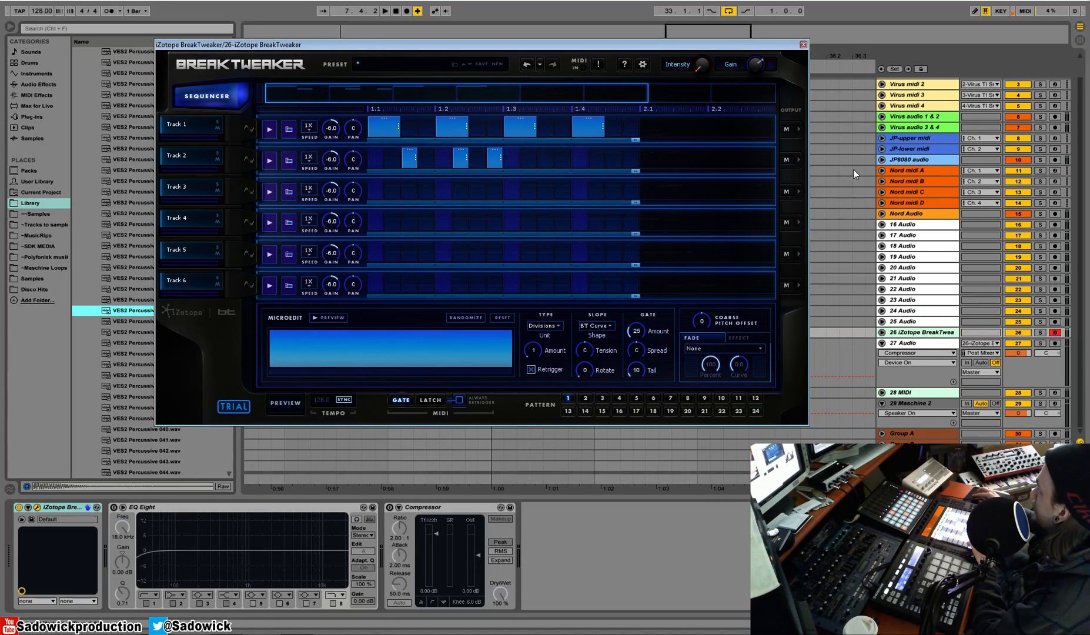
left_click(786, 130)
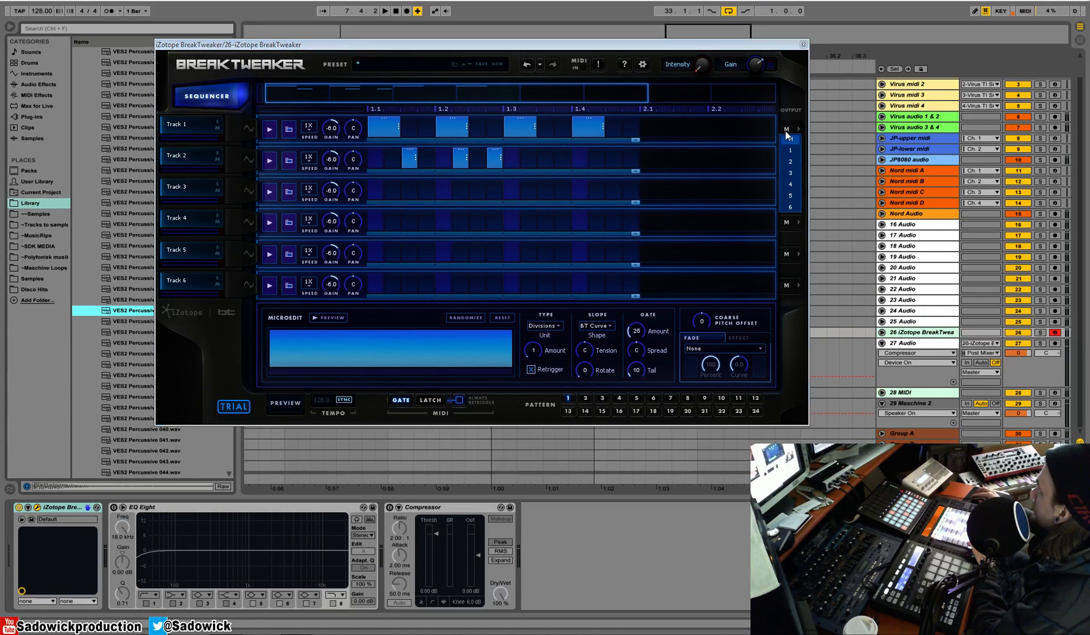
left_click(694, 44)
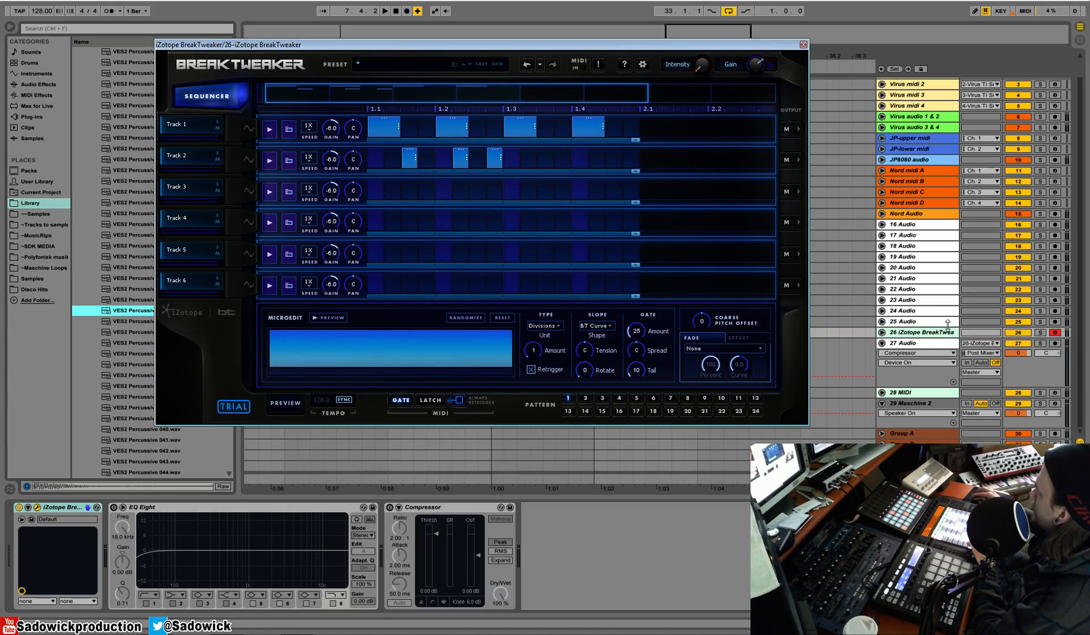
Unfold the BreakTweaker track and examine the BreakTweaker outputs available as input for track 27 Audio.
left_click(921, 336)
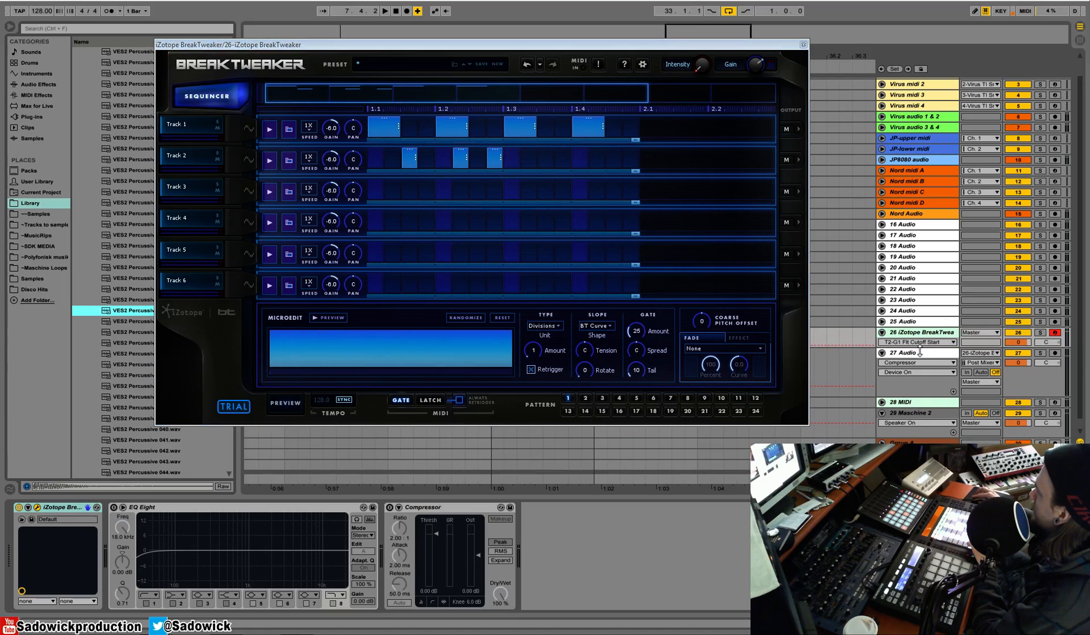
left_click(1054, 388)
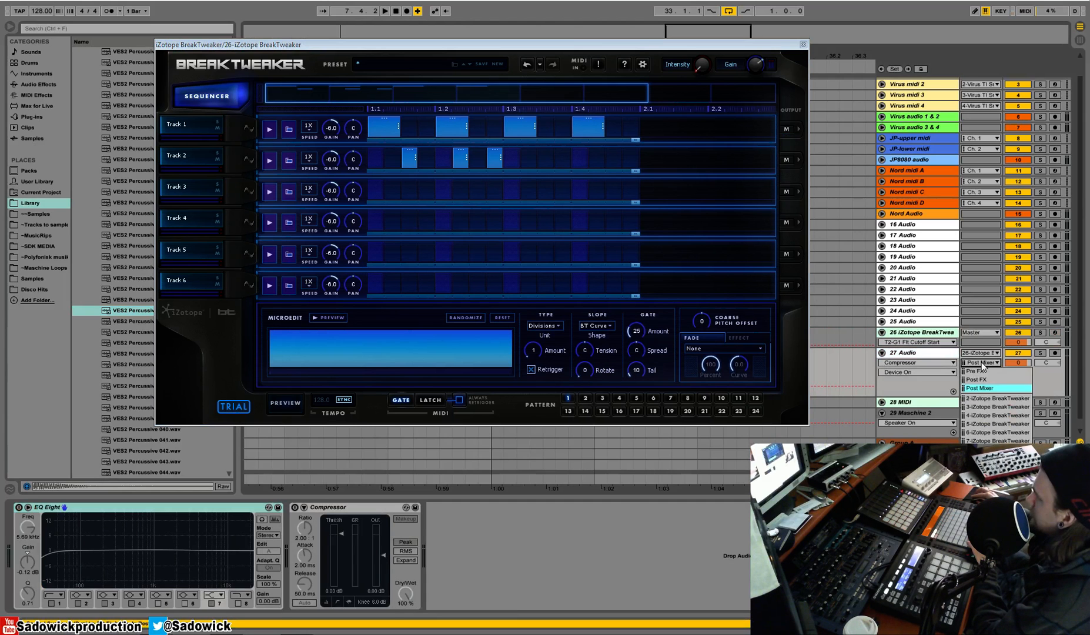
scroll(1049, 344, "down", 1)
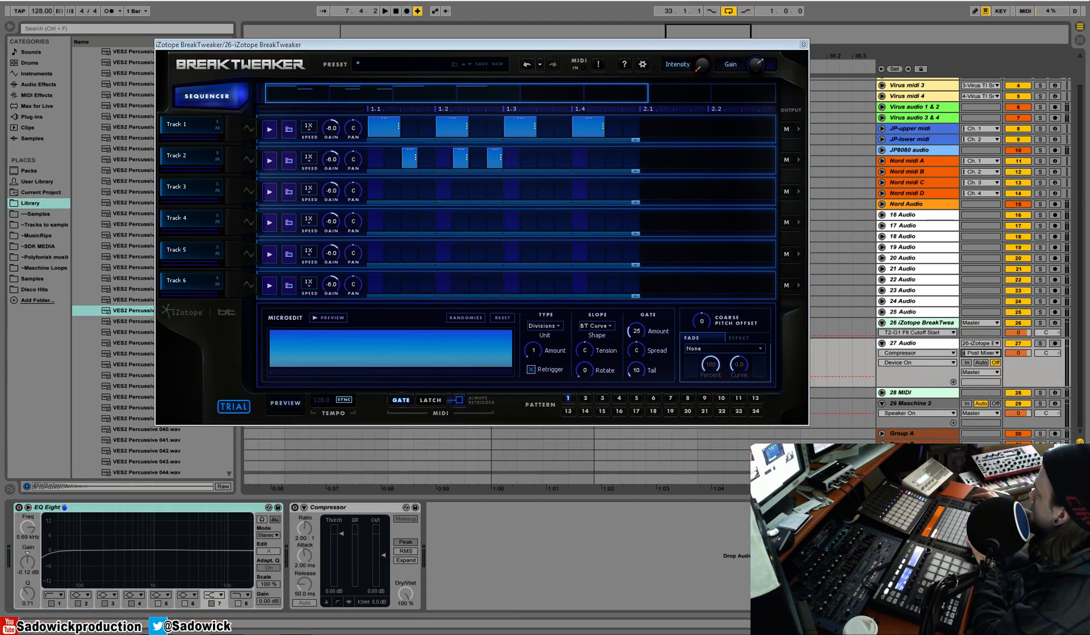
scroll(1040, 369, "down", 5)
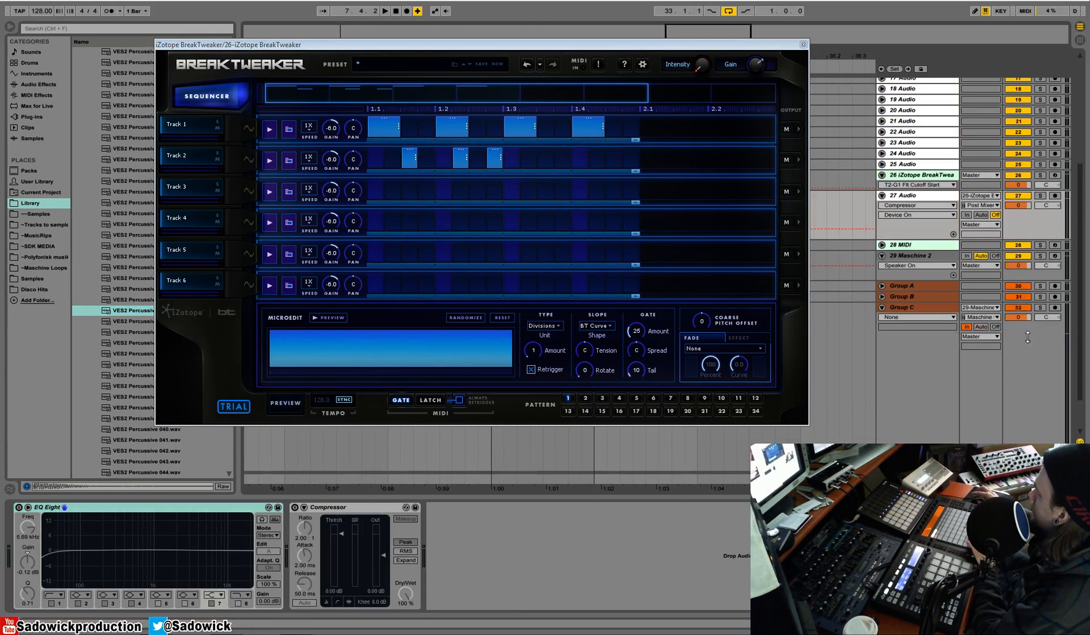
left_click(982, 207)
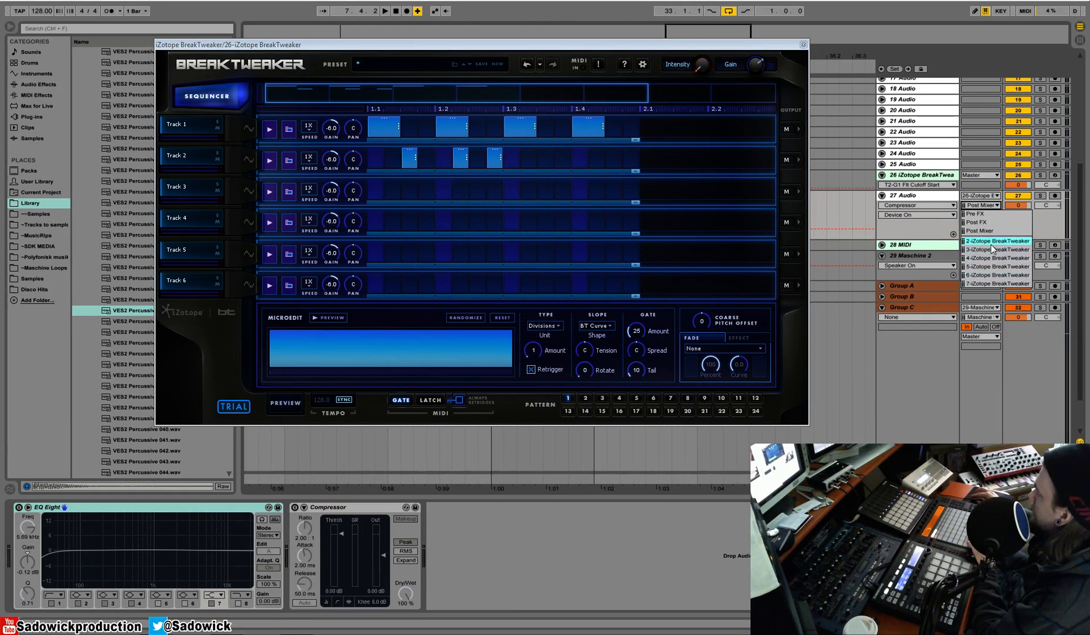
left_click(1047, 229)
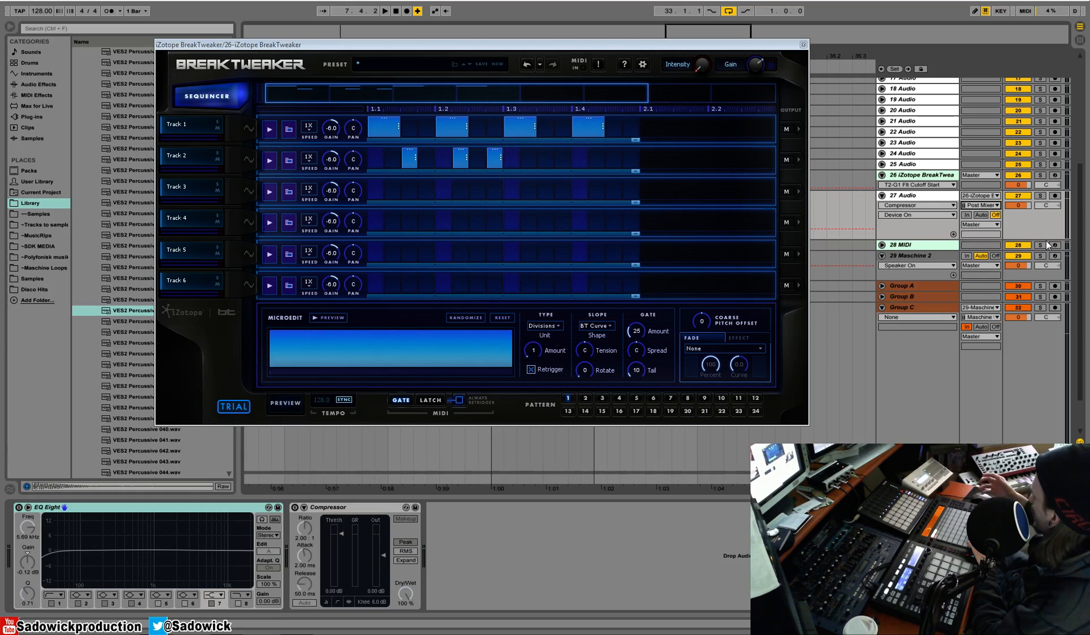
In pattern 2, place long Track 1 steps on beats 1.1 to 1.4, a short one before 2.1, and five short Track 2 steps.
left_click(936, 181)
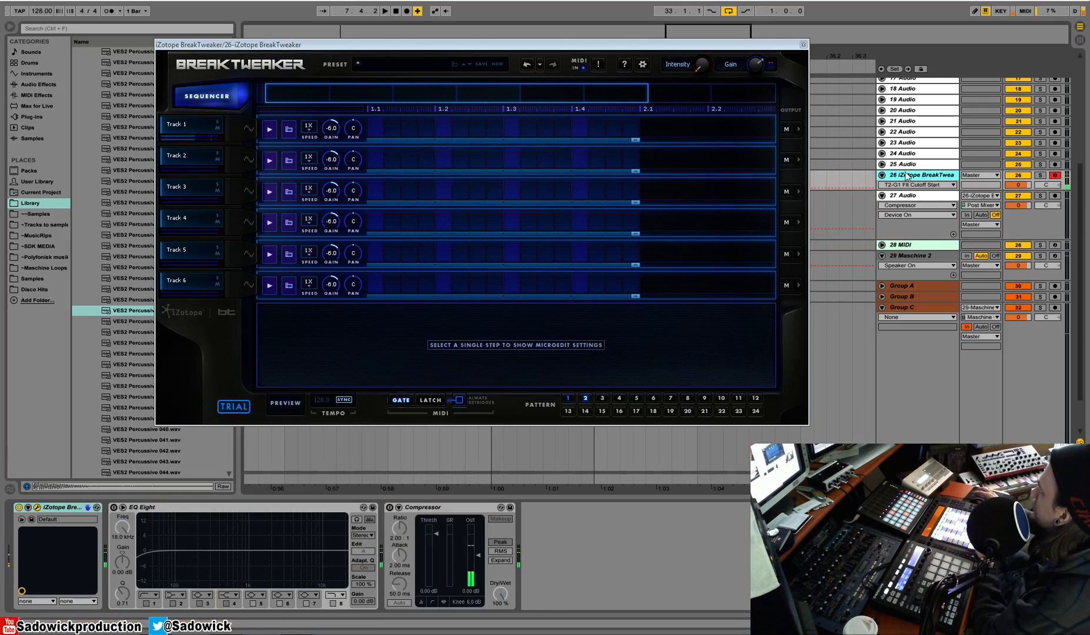
left_click(374, 126)
left_click_drag(382, 126, 598, 127)
left_click(443, 126)
left_click(511, 126)
left_click(579, 126)
left_click(634, 130)
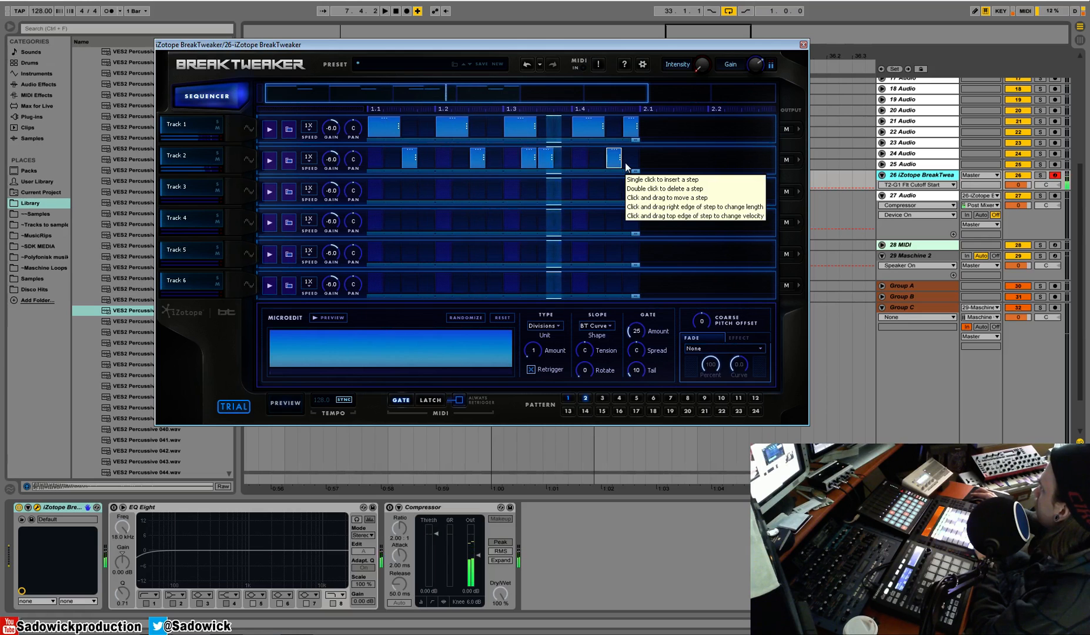
Switch the MIDI trigger mode to Latch.
left_click(432, 401)
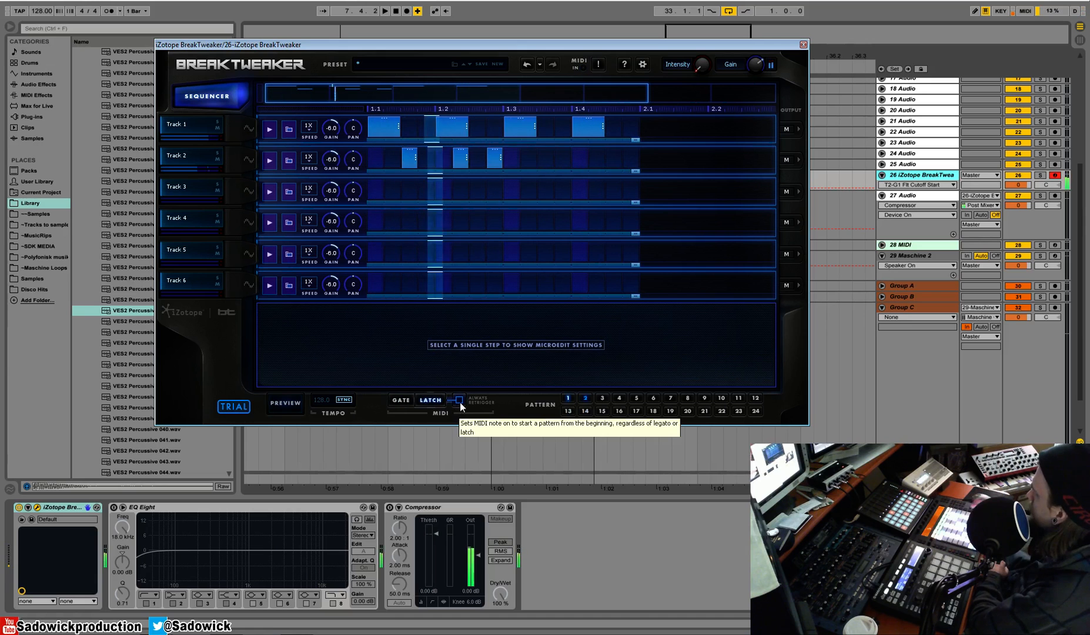
Turn off Always Retrigger for the MIDI pattern triggering and start the song's playback.
left_click(460, 403)
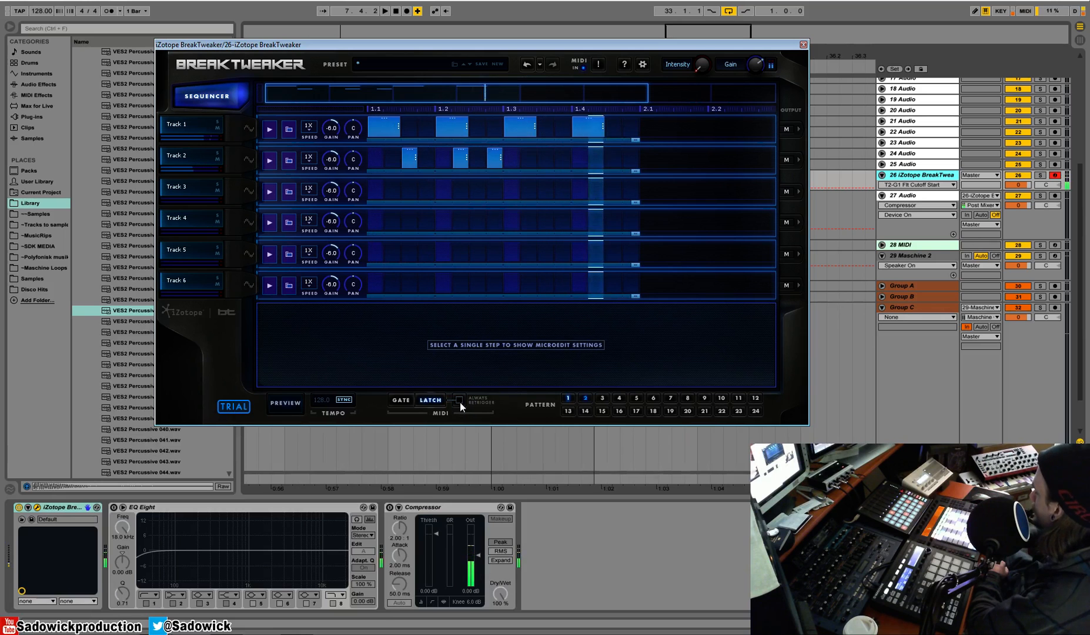
key("space")
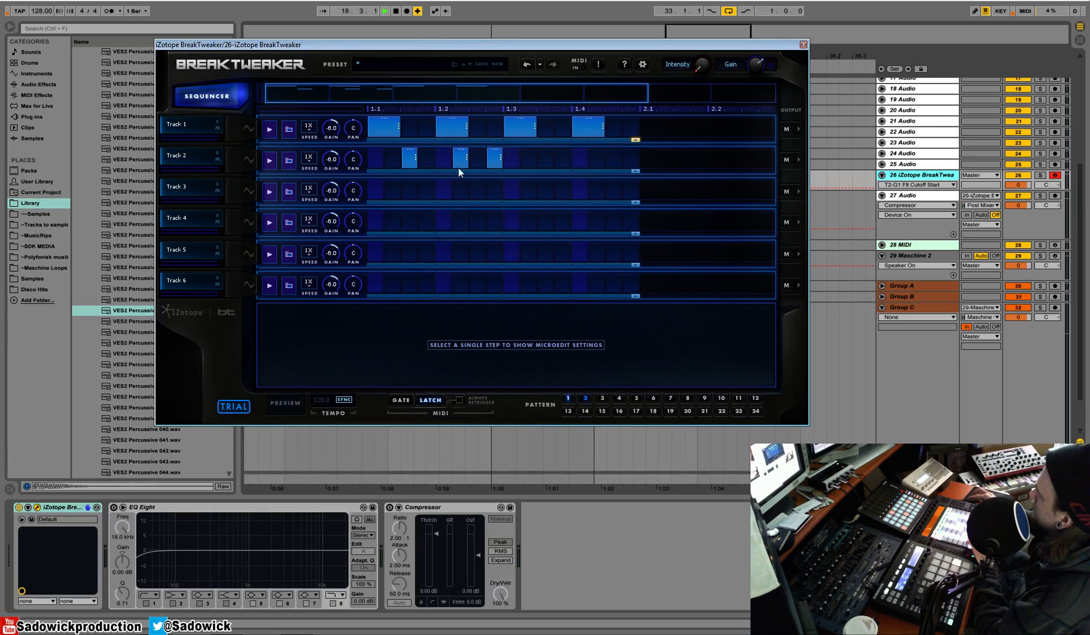
Shorten Track 2's loop length to about three sixteenth-note steps, ending before beat 1.2, and restart playback.
left_click_drag(641, 173, 390, 165)
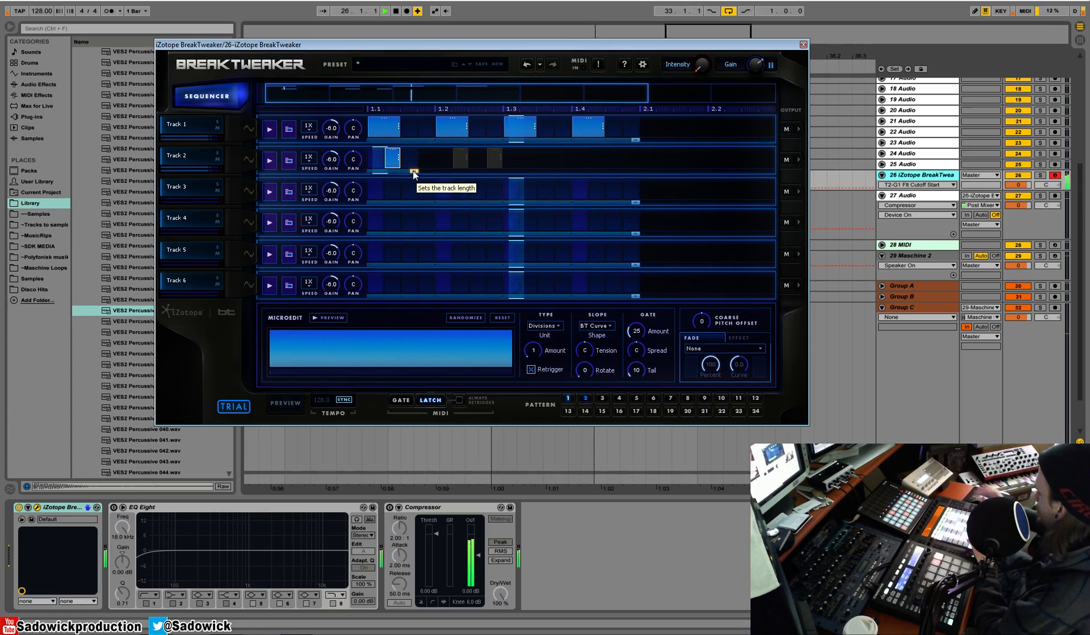
left_click(414, 173)
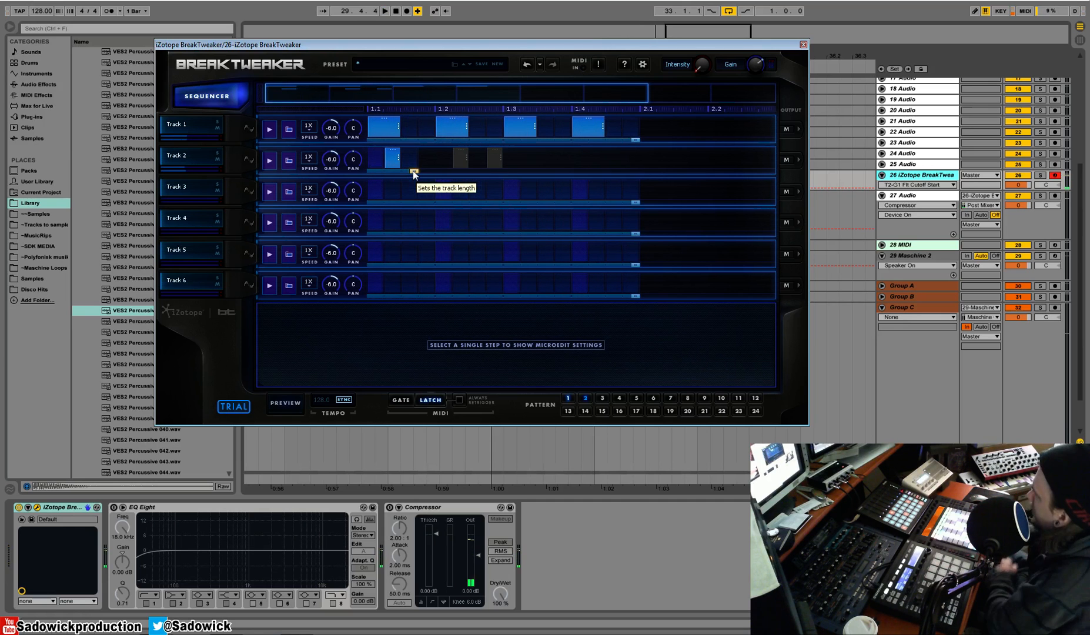
key("space")
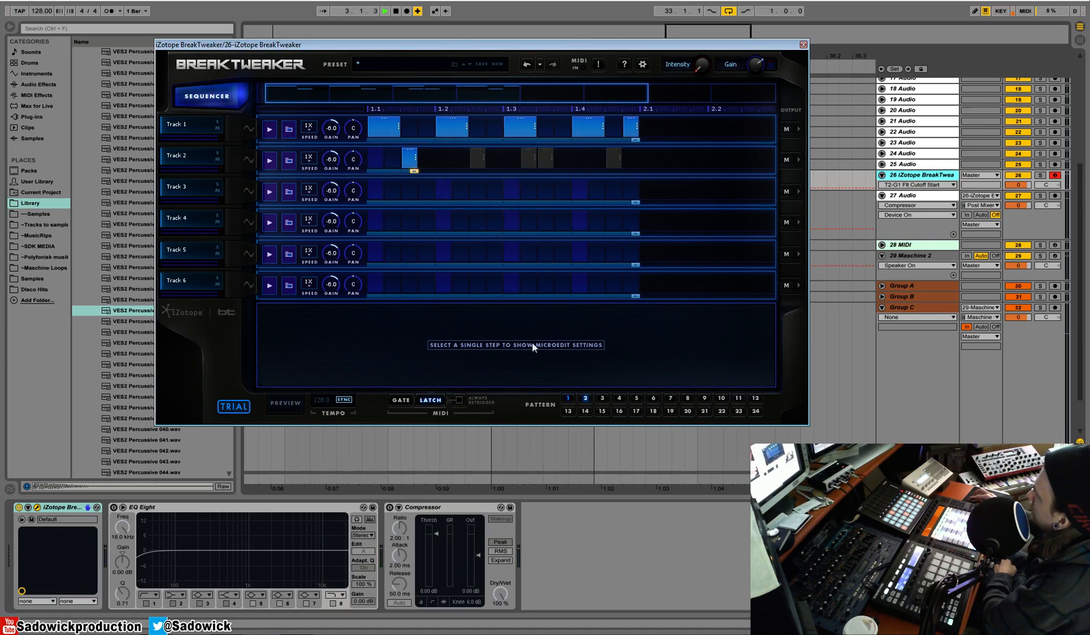
Compare patterns 1 and 2 by switching between them during playback, ending on pattern 1.
left_click(568, 399)
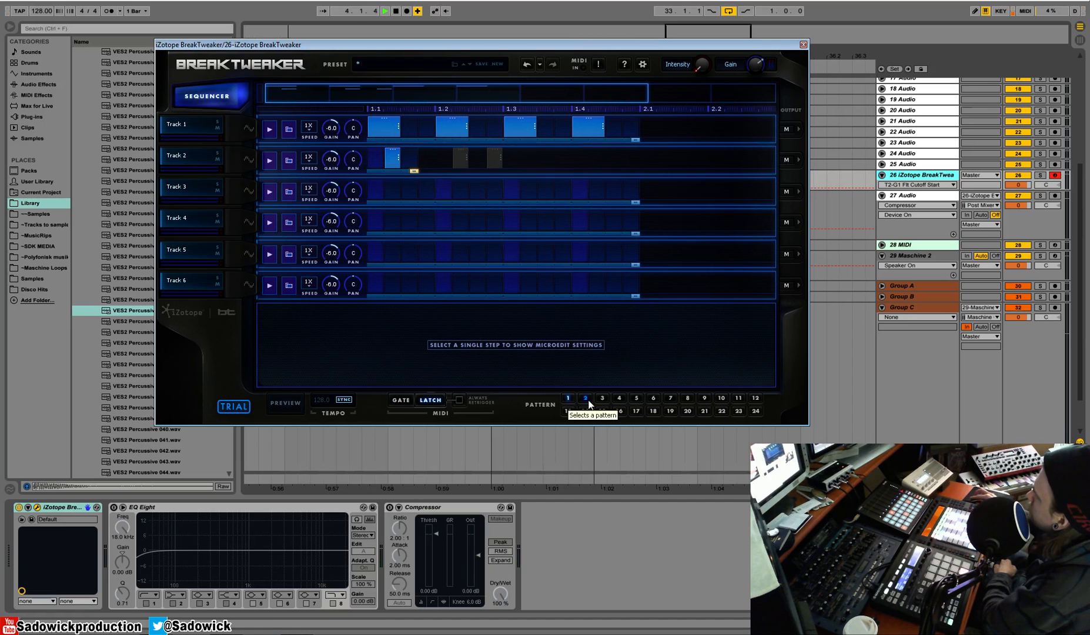
left_click(587, 399)
left_click(568, 399)
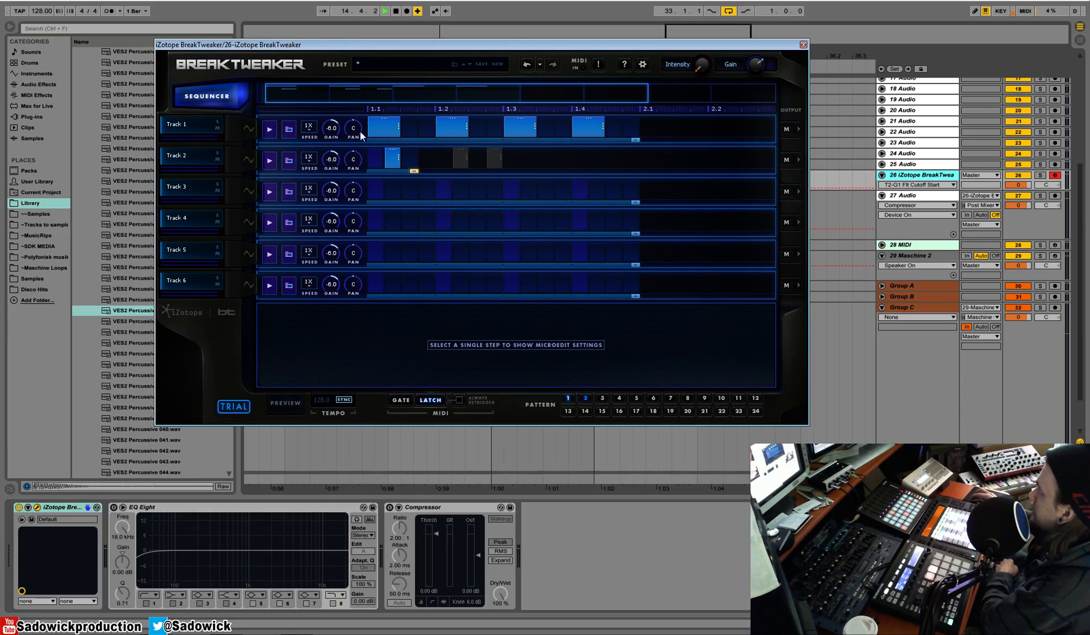
Examine the sample generator settings of Track 1 and Track 2, and lower the plug-in window to uncover the timeline ruler.
left_click(250, 129)
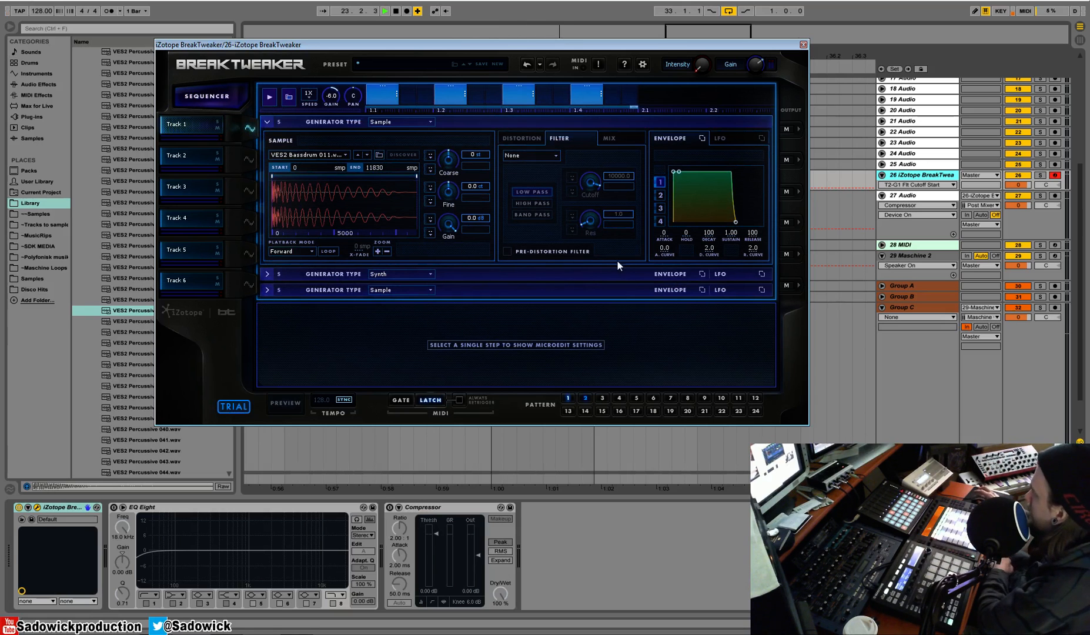
left_click(249, 158)
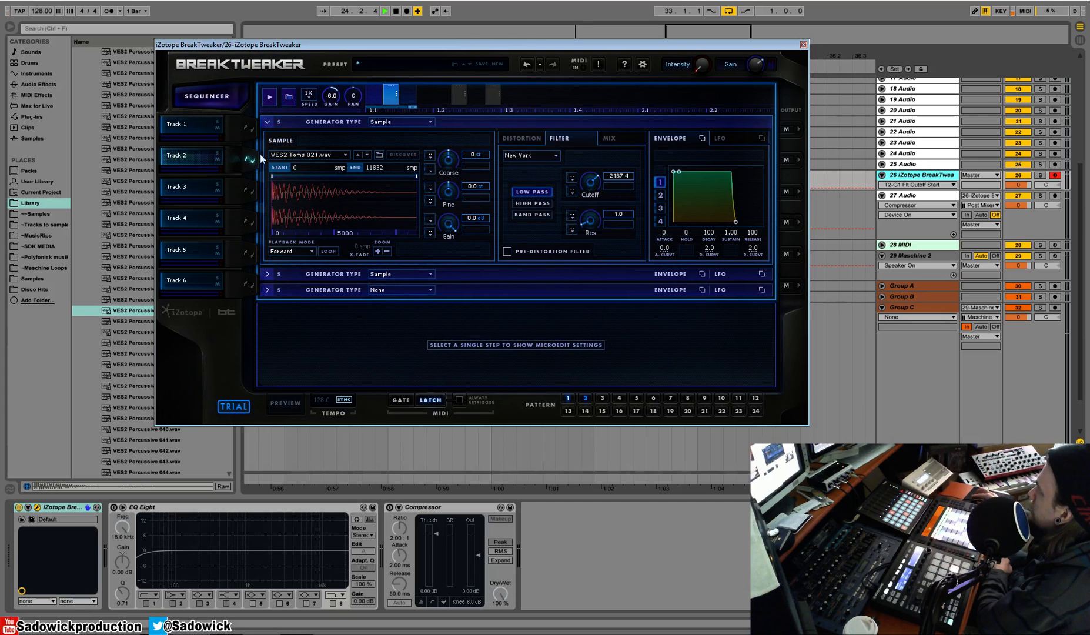
left_click_drag(743, 47, 721, 80)
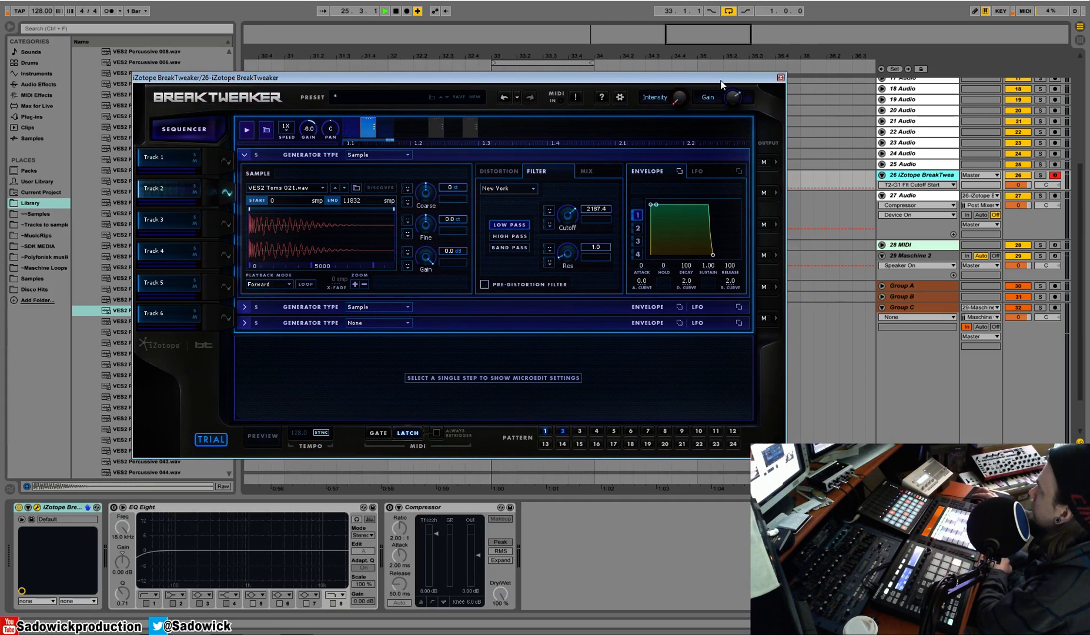
Select track 27 Audio in the track list and stop playback.
left_click(1019, 206)
left_click_drag(1020, 205, 1030, 224)
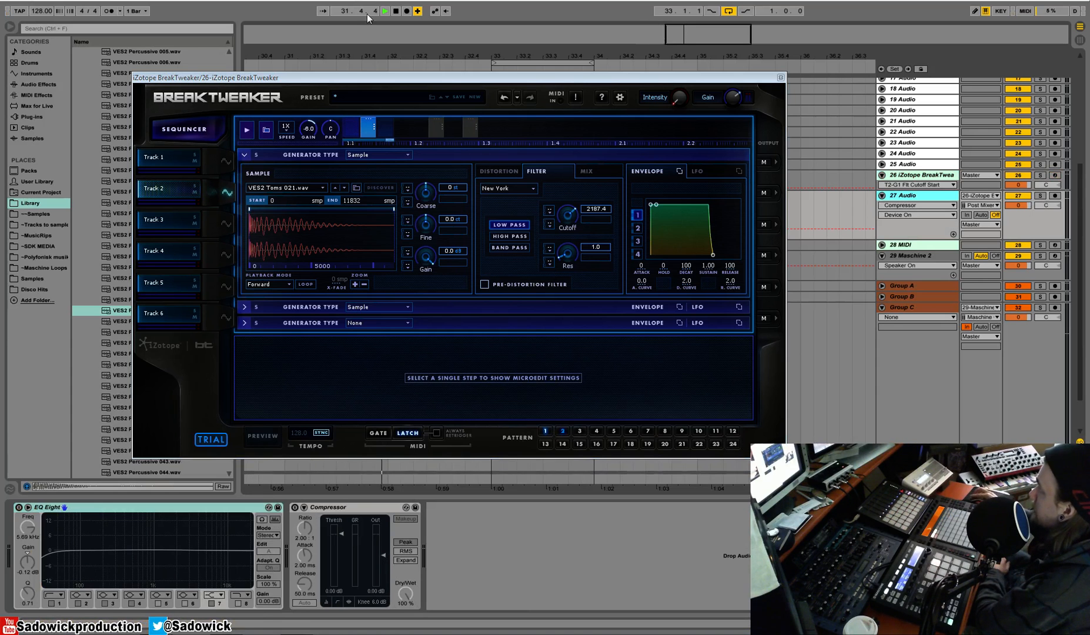
left_click(395, 12)
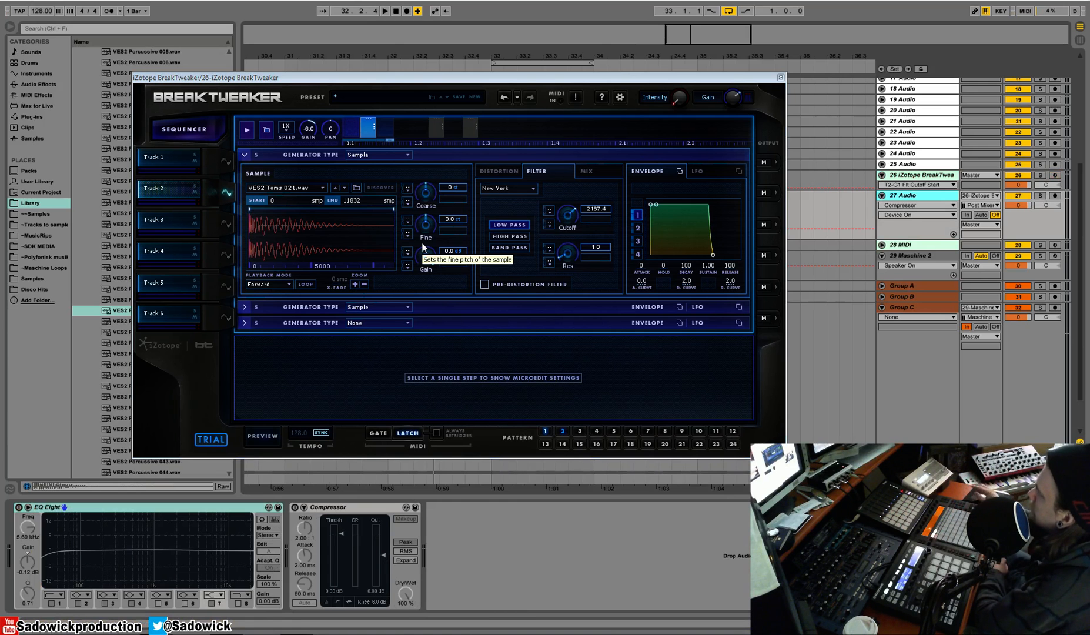
Reduce the height of track 27 Audio and move the plug-in window away from the track list.
scroll(1082, 344, "up", 5)
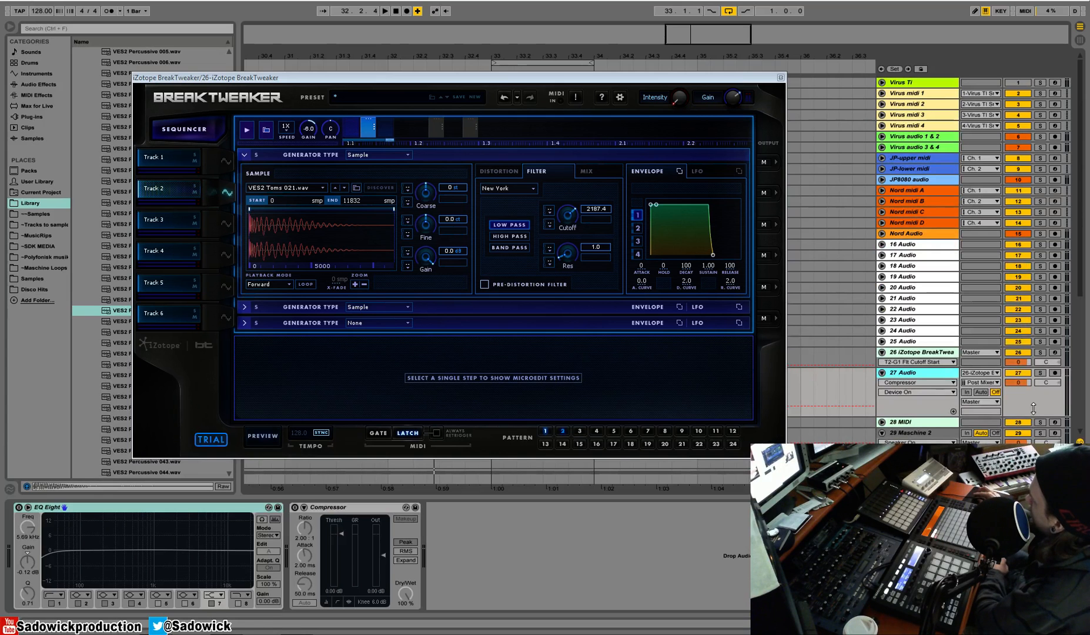
left_click_drag(1032, 416, 1033, 391)
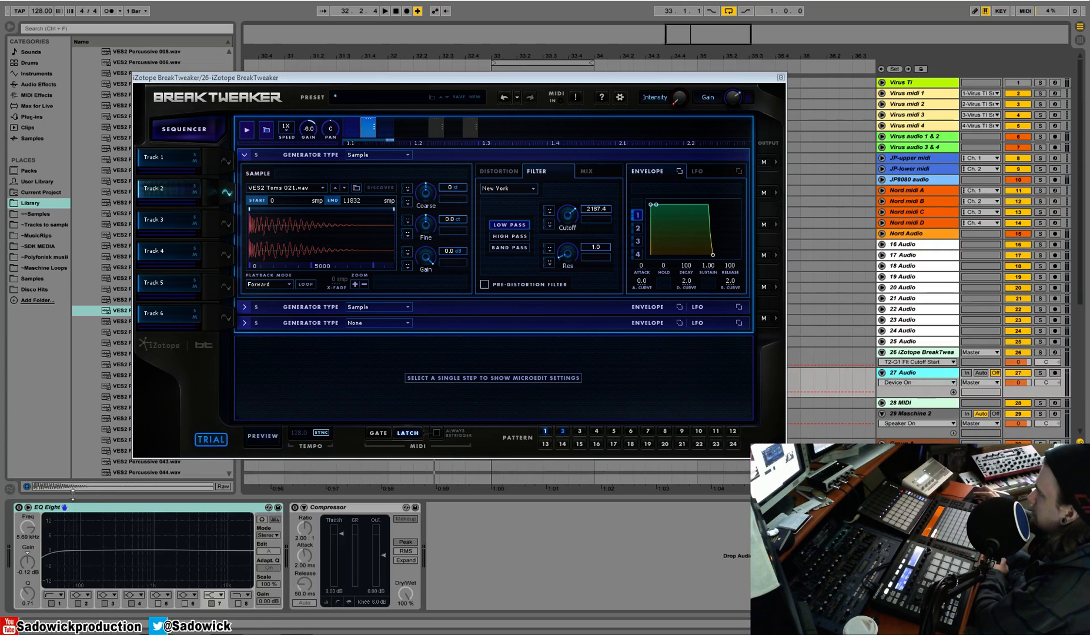
left_click_drag(301, 73, 210, 49)
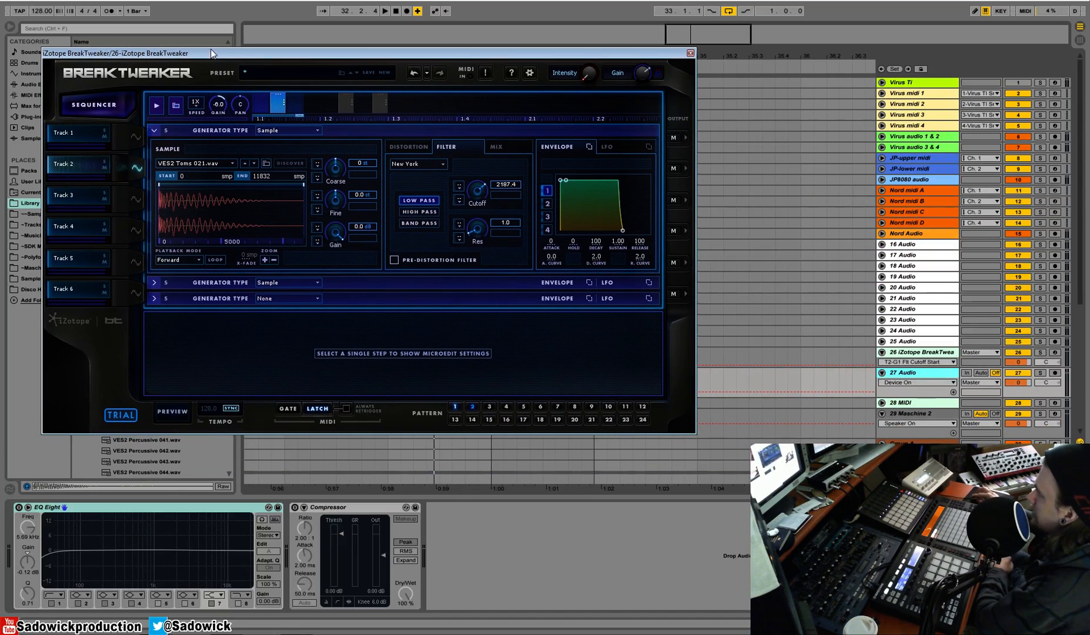